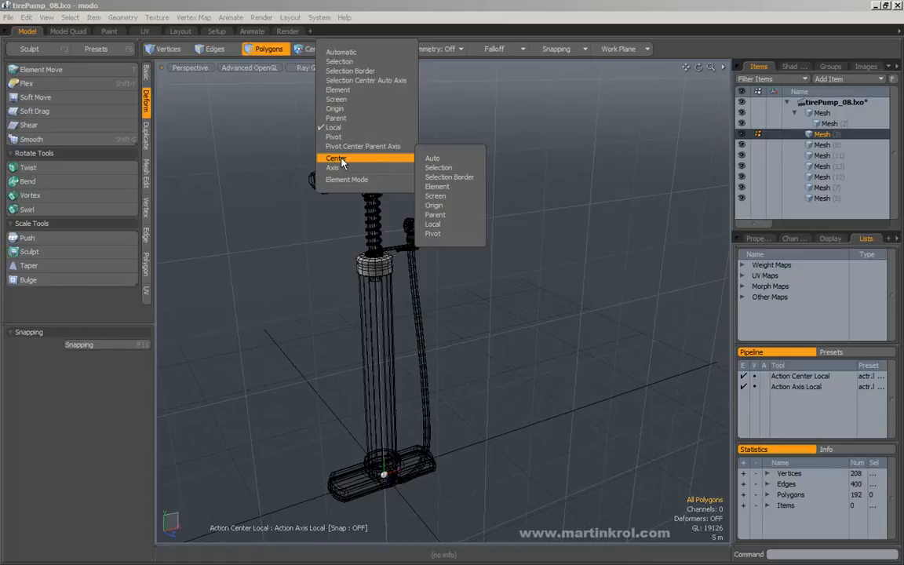
# Activate the Transform tool with the Automatic action center and place its handle in empty space beside the pump, at about X -37.8 m, Y 95.4 m.
pyautogui.click(244, 150)
pyautogui.keyDown('alt'); pyautogui.moveTo(298, 169); pyautogui.dragTo(329, 178); pyautogui.keyUp('alt')
pyautogui.press('w')
pyautogui.click(388, 48)
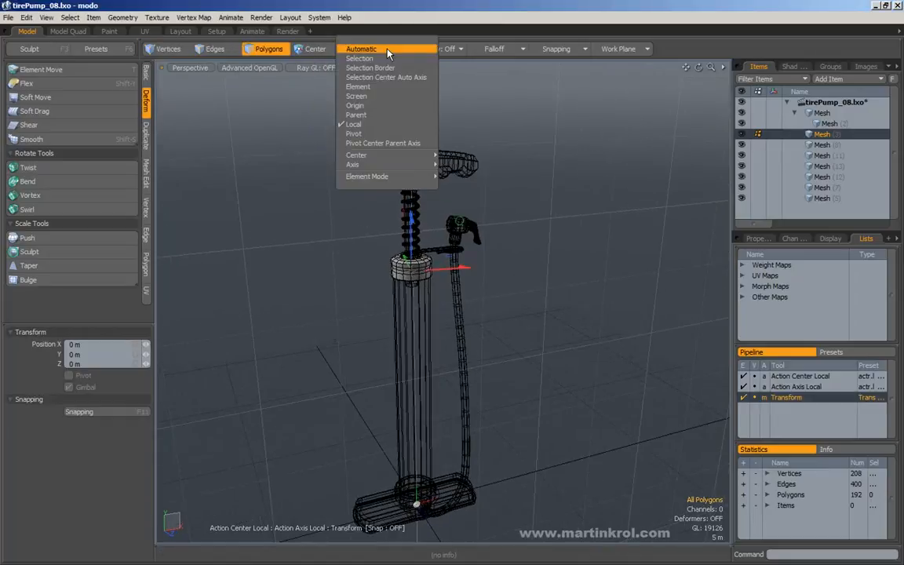
pyautogui.click(392, 49)
pyautogui.keyDown('alt'); pyautogui.moveTo(401, 219); pyautogui.dragTo(430, 220, button='right'); pyautogui.keyUp('alt')
pyautogui.click(268, 277)
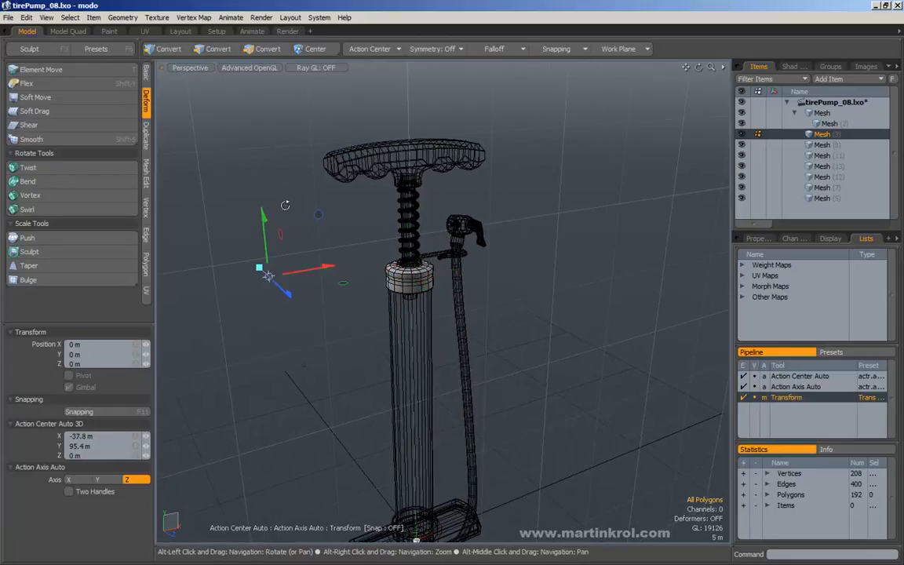
# Reposition the transform handle onto the pump's cap at about X 80 cm, Y 88.4 m.
pyautogui.keyDown('alt'); pyautogui.moveTo(285, 205); pyautogui.dragTo(322, 210, button='middle'); pyautogui.keyUp('alt')
pyautogui.keyDown('alt'); pyautogui.moveTo(305, 243); pyautogui.dragTo(318, 237, button='middle'); pyautogui.keyUp('alt')
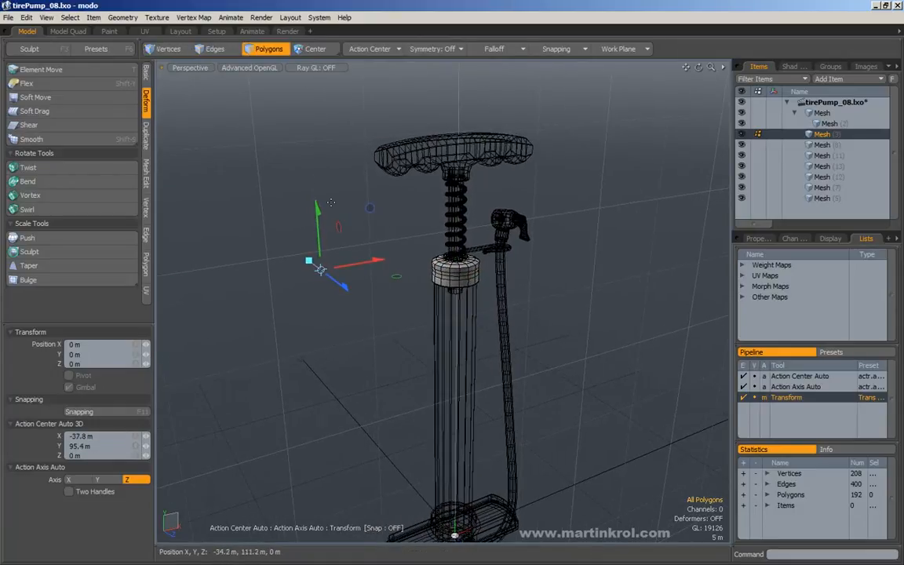
pyautogui.keyDown('alt'); pyautogui.moveTo(274, 226); pyautogui.dragTo(291, 225); pyautogui.keyUp('alt')
pyautogui.keyDown('alt'); pyautogui.moveTo(274, 235); pyautogui.dragTo(306, 237, button='right'); pyautogui.keyUp('alt')
pyautogui.keyDown('alt'); pyautogui.moveTo(306, 237); pyautogui.dragTo(336, 248, button='middle'); pyautogui.keyUp('alt')
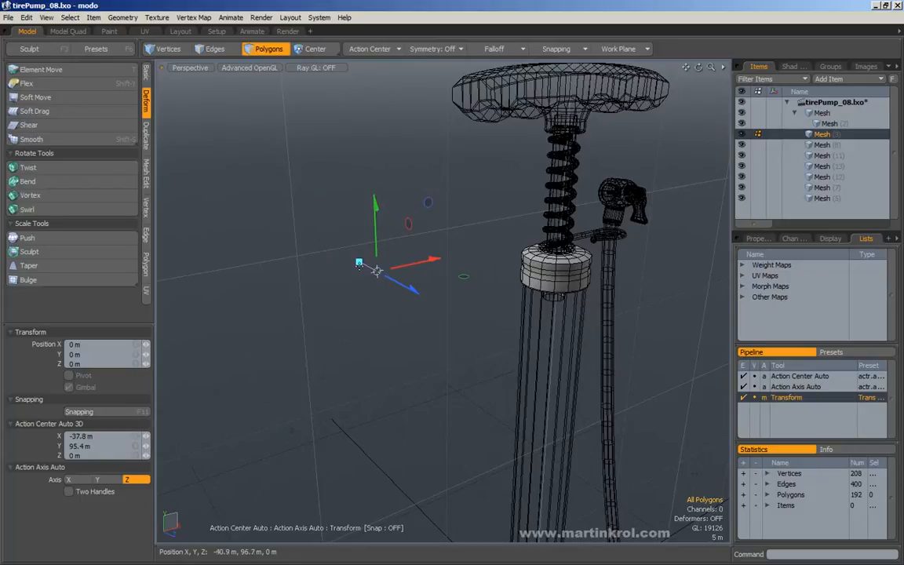
pyautogui.keyDown('alt'); pyautogui.moveTo(377, 273); pyautogui.dragTo(383, 261); pyautogui.keyUp('alt')
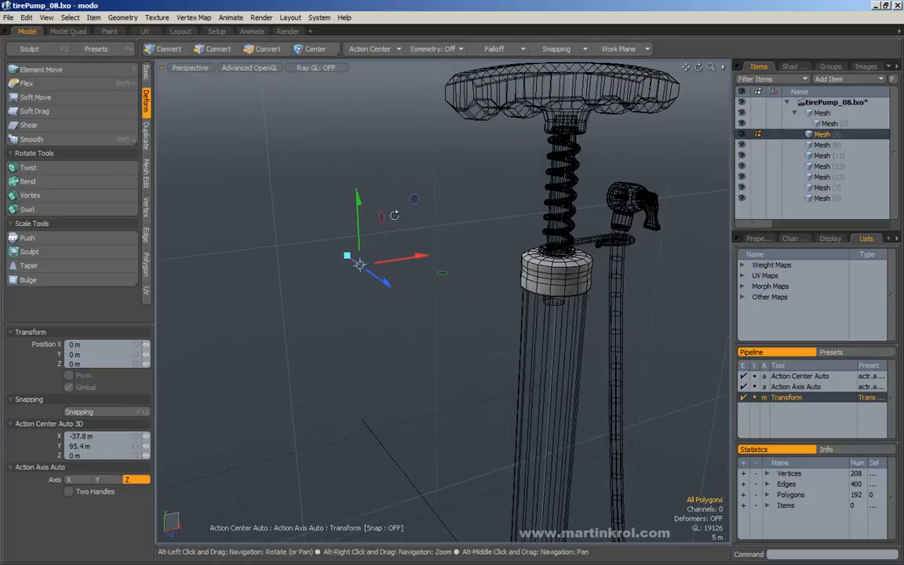
pyautogui.keyDown('alt'); pyautogui.moveTo(391, 159); pyautogui.dragTo(359, 146); pyautogui.keyUp('alt')
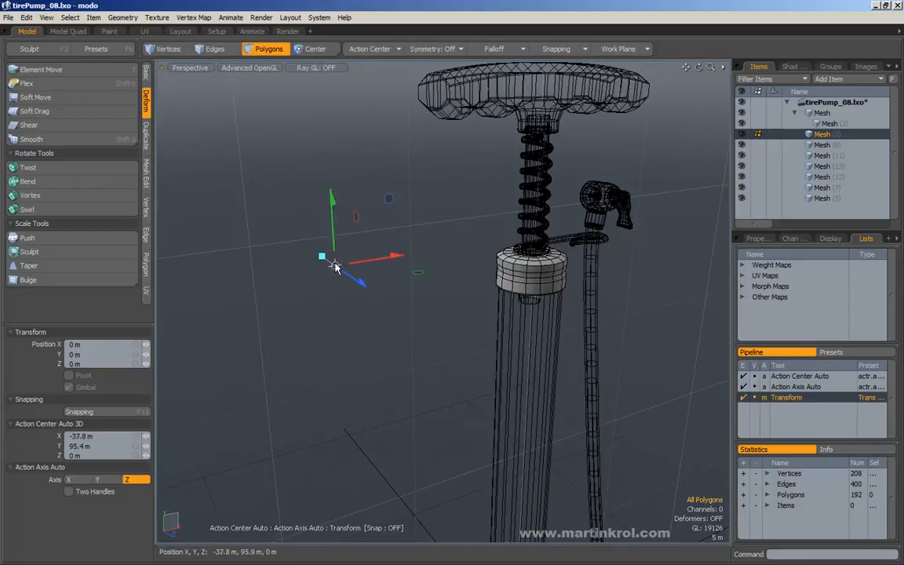
pyautogui.keyDown('alt'); pyautogui.moveTo(480, 237); pyautogui.dragTo(447, 235); pyautogui.keyUp('alt')
pyautogui.moveTo(228, 132); pyautogui.dragTo(341, 240)
pyautogui.click(499, 267)
pyautogui.keyDown('alt'); pyautogui.moveTo(492, 270); pyautogui.dragTo(444, 267, button='middle'); pyautogui.keyUp('alt')
pyautogui.keyDown('alt'); pyautogui.scroll(3, 442, 267); pyautogui.keyUp('alt')
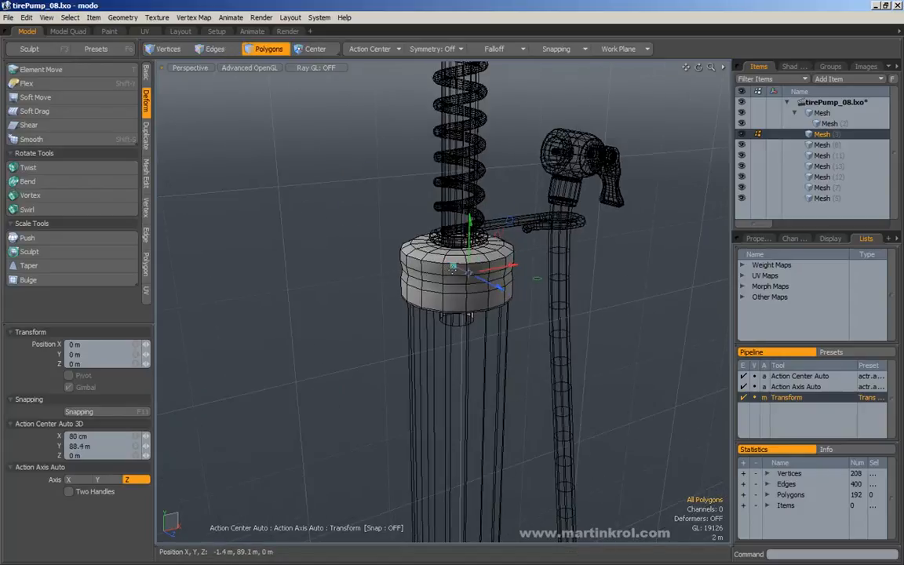
# Relocate the transform handle to several empty points around the pump, ending at about X 28.4 m, Y 102.3 m.
pyautogui.keyDown('alt'); pyautogui.moveTo(454, 266); pyautogui.dragTo(455, 275); pyautogui.keyUp('alt')
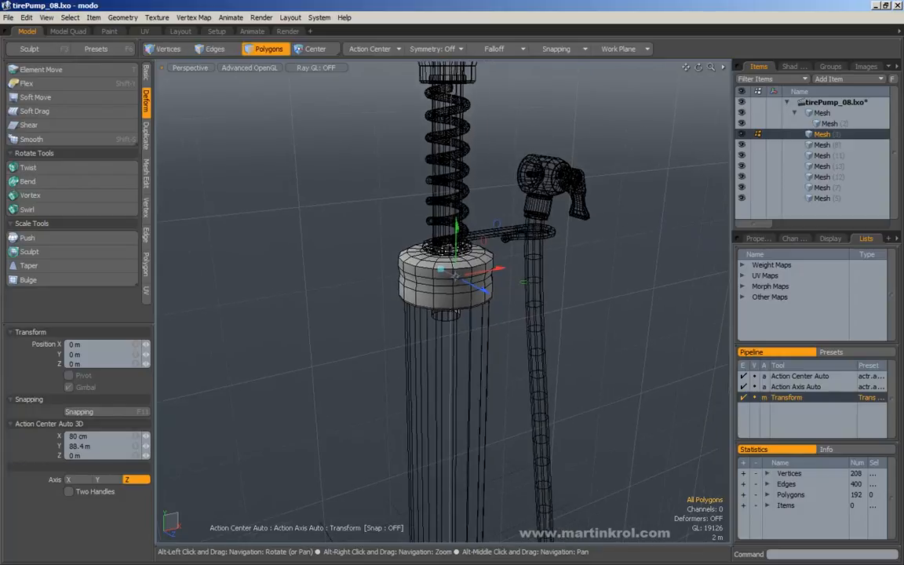
pyautogui.keyDown('alt'); pyautogui.scroll(2, 455, 276); pyautogui.keyUp('alt')
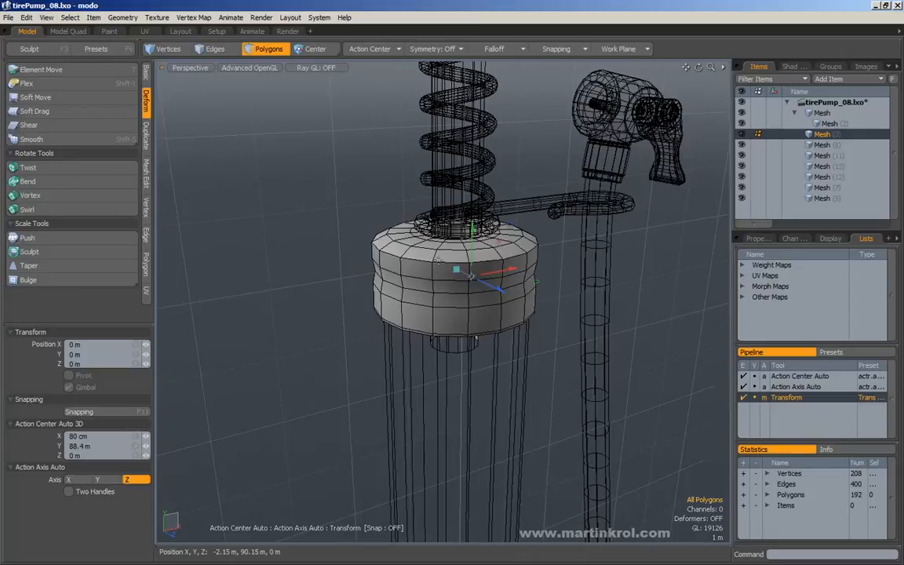
pyautogui.keyDown('alt'); pyautogui.moveTo(434, 261); pyautogui.dragTo(418, 306); pyautogui.keyUp('alt')
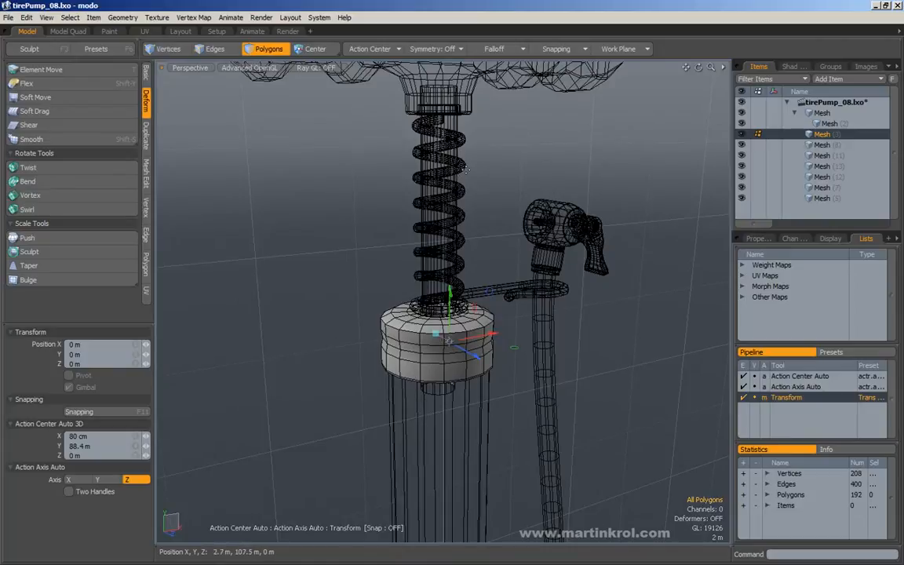
pyautogui.scroll(-2, 456, 175)
pyautogui.keyDown('alt'); pyautogui.keyDown('shift'); pyautogui.moveTo(449, 174); pyautogui.dragTo(442, 216); pyautogui.keyUp('shift'); pyautogui.keyUp('alt')
pyautogui.click(370, 49)
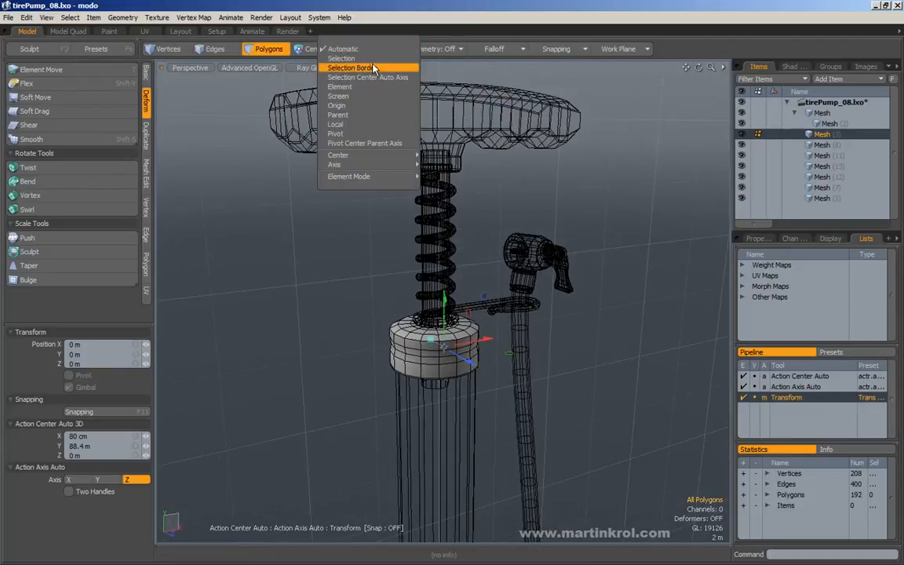
pyautogui.moveTo(337, 154)
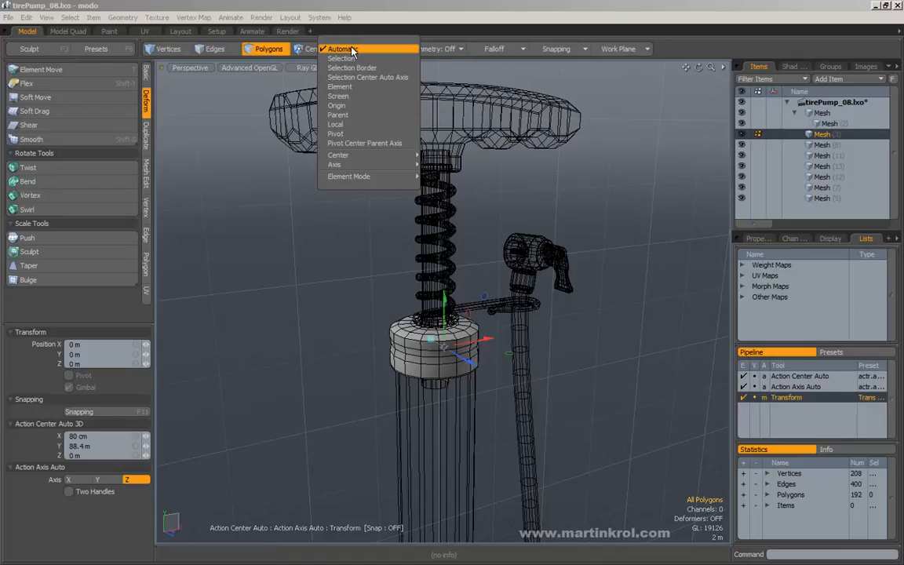
pyautogui.click(279, 242)
pyautogui.click(269, 243)
pyautogui.click(312, 229)
pyautogui.click(254, 367)
pyautogui.keyDown('ctrl'); pyautogui.moveTo(524, 248); pyautogui.dragTo(597, 235); pyautogui.keyUp('ctrl')
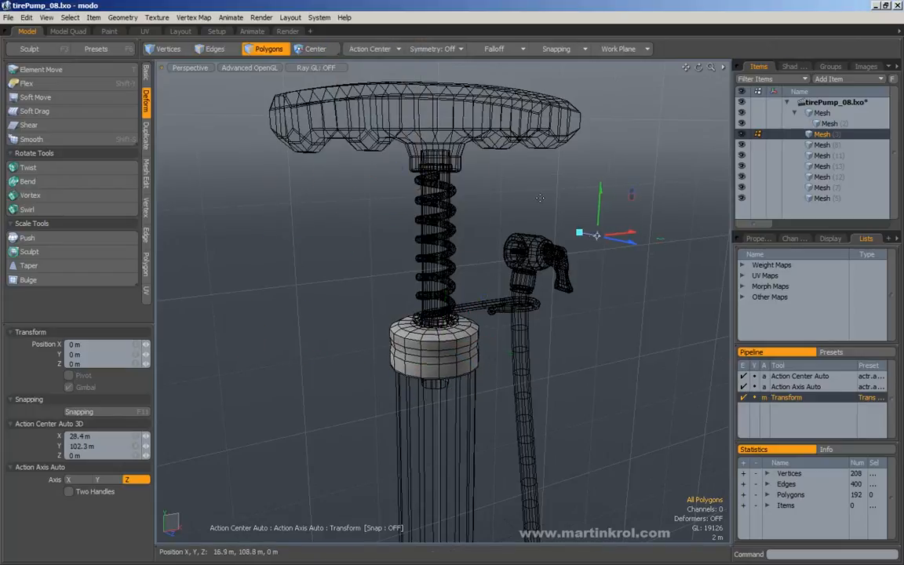
# Drop the tool, set only the action center's center to Selection, and reactivate Transform.
pyautogui.press('space')
pyautogui.click(367, 49)
pyautogui.moveTo(370, 151)
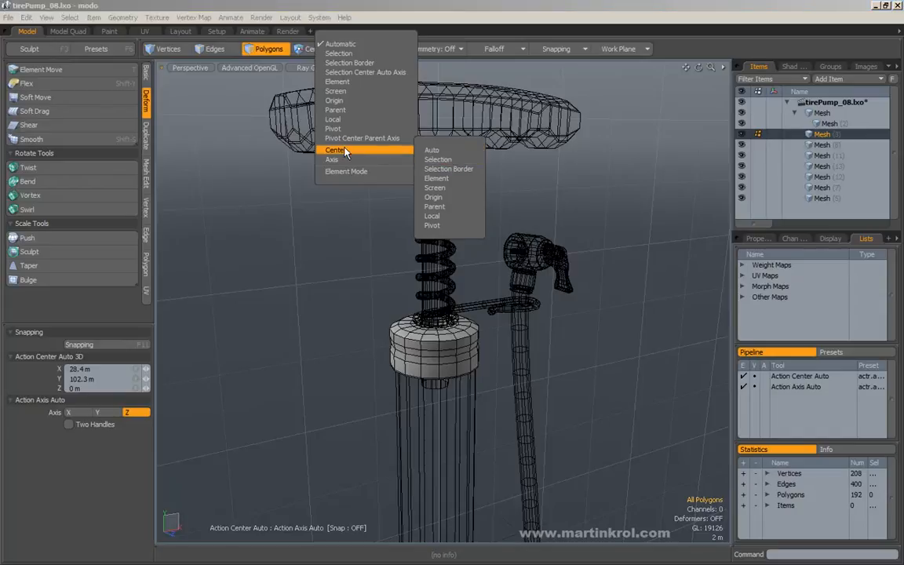
pyautogui.click(440, 159)
pyautogui.scroll(3, 460, 306)
pyautogui.press('w')
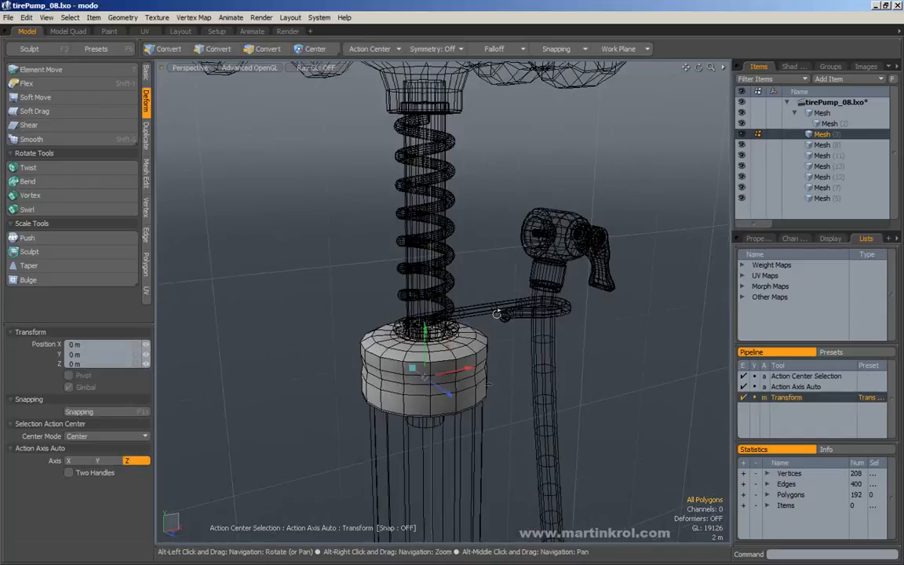
# Select a single polygon on the front side of the pump's cap and activate Transform on it.
pyautogui.keyDown('alt'); pyautogui.moveTo(461, 347); pyautogui.dragTo(449, 354); pyautogui.keyUp('alt')
pyautogui.press('q')
pyautogui.click(386, 366)
pyautogui.press('w')
pyautogui.keyDown('alt'); pyautogui.moveTo(519, 329); pyautogui.dragTo(548, 316, button='middle'); pyautogui.keyUp('alt')
pyautogui.keyDown('alt'); pyautogui.moveTo(548, 316); pyautogui.dragTo(597, 316, button='right'); pyautogui.keyUp('alt')
pyautogui.keyDown('alt'); pyautogui.moveTo(550, 315); pyautogui.dragTo(593, 284, button='middle'); pyautogui.keyUp('alt')
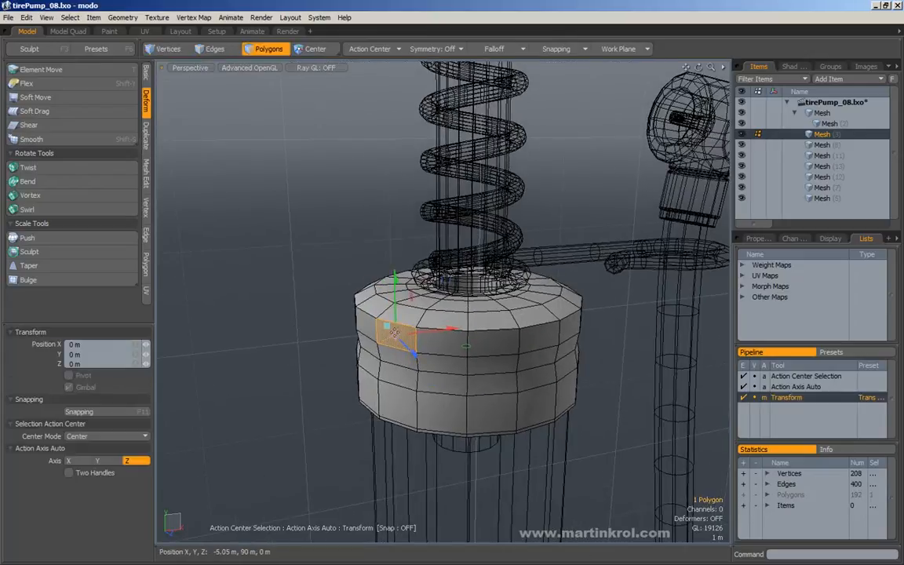
pyautogui.keyDown('alt'); pyautogui.moveTo(397, 338); pyautogui.dragTo(412, 350); pyautogui.keyUp('alt')
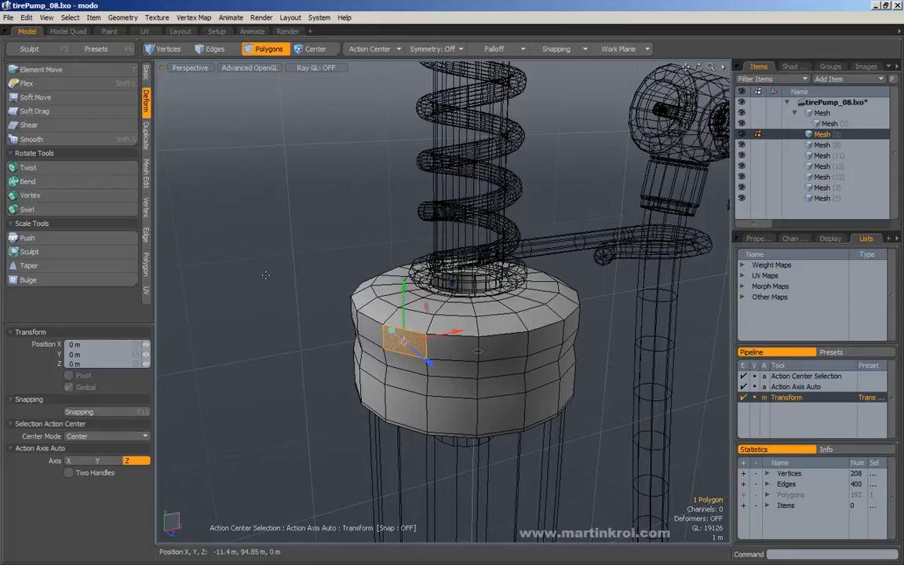
# Try moving the selected cap polygon back and forth along X, and undo the movement.
pyautogui.moveTo(491, 237); pyautogui.dragTo(493, 237)
pyautogui.moveTo(441, 337); pyautogui.dragTo(482, 329)
pyautogui.moveTo(402, 339); pyautogui.dragTo(338, 355)
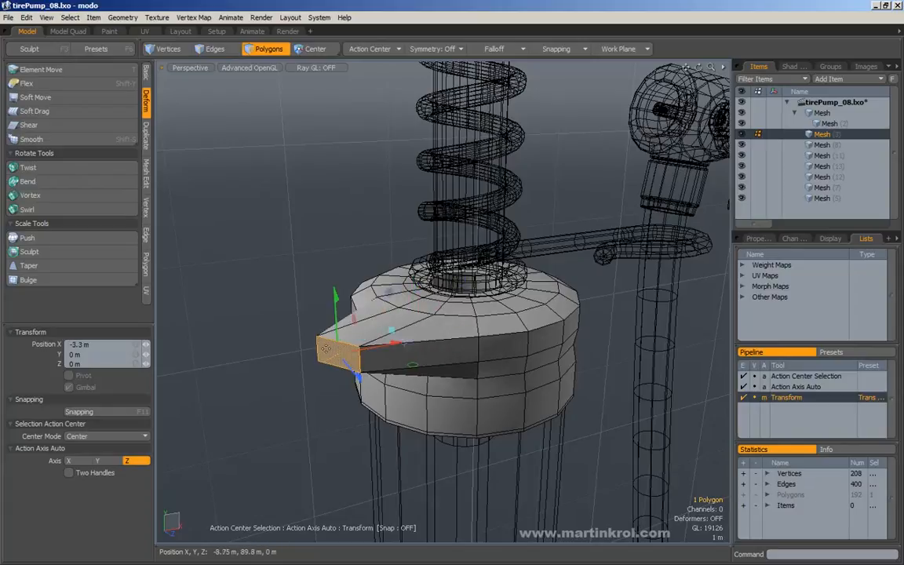
pyautogui.moveTo(397, 344)
pyautogui.mouseDown()
pyautogui.moveTo(448, 335)
pyautogui.moveTo(400, 346)
pyautogui.mouseUp()
pyautogui.hotkey('ctrl', 'z')
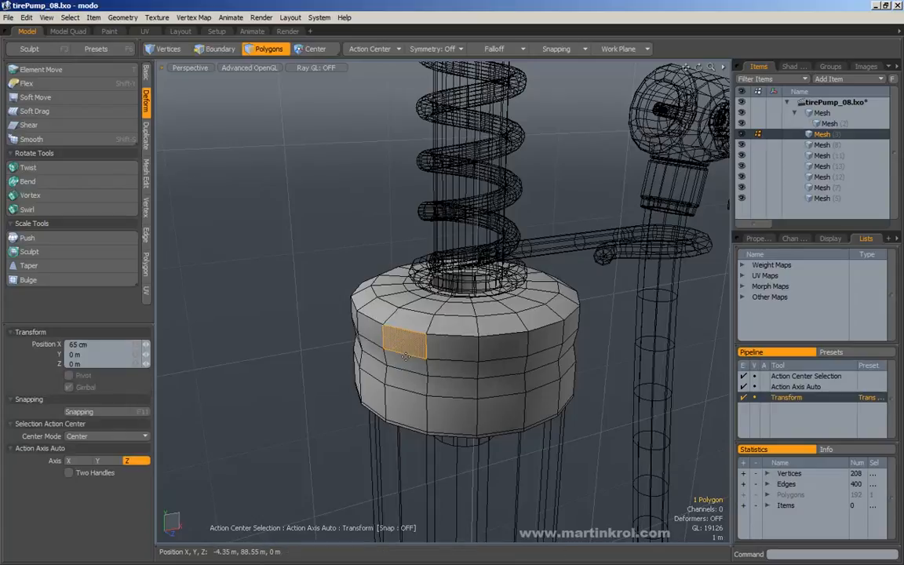
# Try moving a vertical column of four cap polygons about -4.2 m in X, undo it and clear the selection.
pyautogui.press('space')
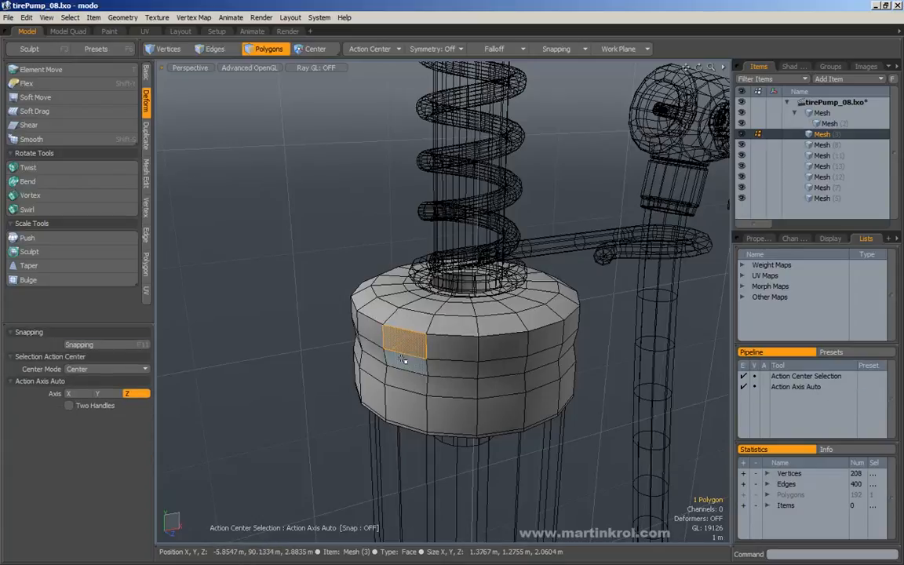
pyautogui.moveTo(413, 353)
pyautogui.mouseDown()
pyautogui.moveTo(414, 412)
pyautogui.moveTo(407, 393)
pyautogui.moveTo(318, 403)
pyautogui.mouseUp()
pyautogui.press('w')
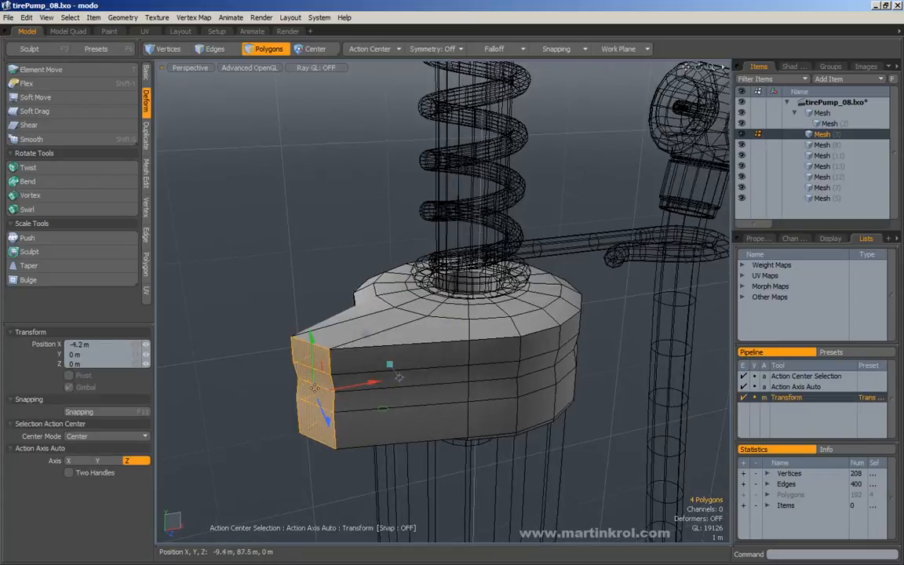
pyautogui.hotkey('ctrl', 'z')
pyautogui.press('q')
pyautogui.moveTo(292, 266); pyautogui.dragTo(308, 321, button='right')
# Select the polygons at one end of the pump's handle mesh and activate Transform on them.
pyautogui.click(390, 49)
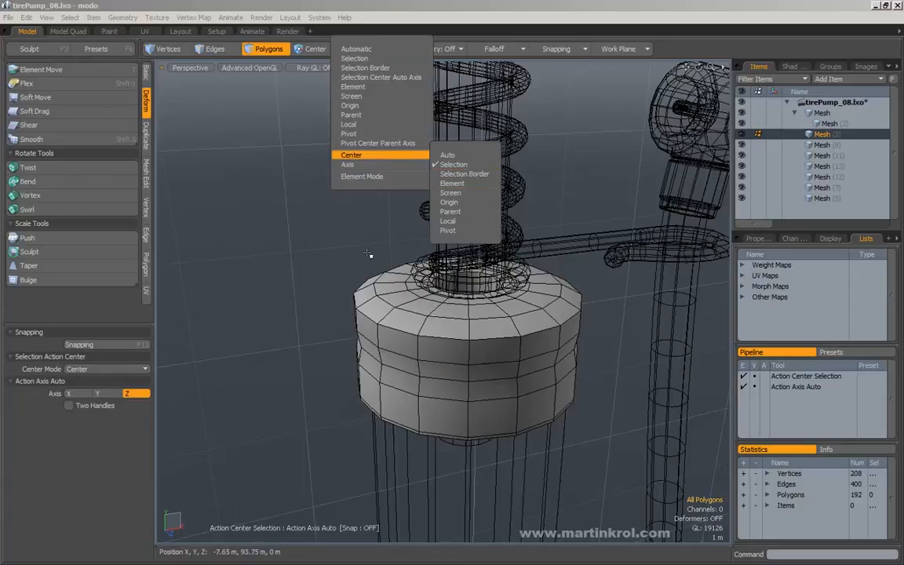
pyautogui.keyDown('alt'); pyautogui.click(286, 294); pyautogui.keyUp('alt')
pyautogui.scroll(-3, 313, 245)
pyautogui.keyDown('alt'); pyautogui.moveTo(401, 146); pyautogui.dragTo(347, 218); pyautogui.keyUp('alt')
pyautogui.press('Up')
pyautogui.moveTo(247, 123); pyautogui.dragTo(385, 306, button='right')
pyautogui.keyDown('alt'); pyautogui.keyDown('shift'); pyautogui.moveTo(387, 309); pyautogui.dragTo(400, 330); pyautogui.keyUp('shift'); pyautogui.keyUp('alt')
pyautogui.moveTo(294, 166); pyautogui.dragTo(403, 353, button='right')
pyautogui.keyDown('alt'); pyautogui.moveTo(344, 300); pyautogui.dragTo(349, 265); pyautogui.keyUp('alt')
pyautogui.moveTo(306, 182); pyautogui.dragTo(429, 372, button='right')
pyautogui.press('w')
pyautogui.keyDown('alt'); pyautogui.moveTo(433, 341); pyautogui.dragTo(377, 275); pyautogui.keyUp('alt')
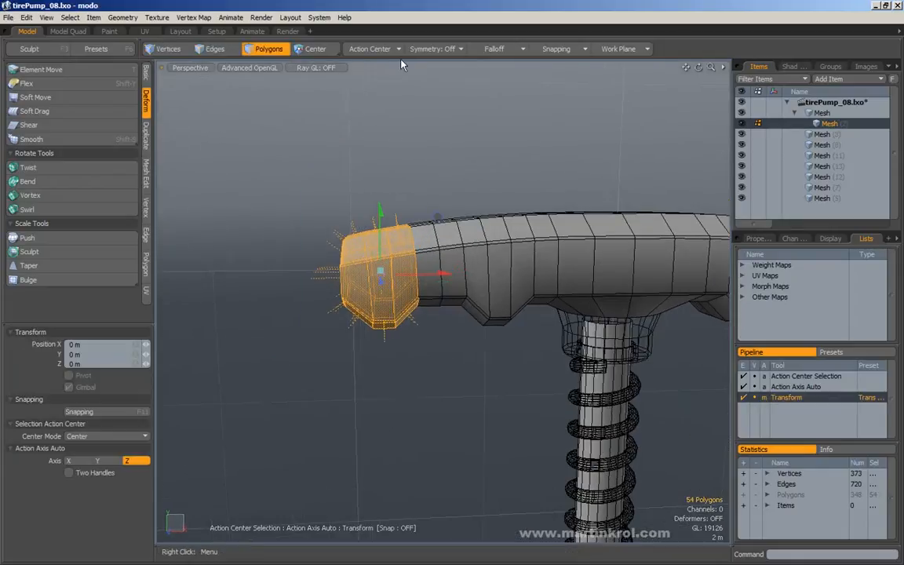
# Set the action center's center to Selection Border, drop Transform and clear the polygon selection.
pyautogui.click(371, 48)
pyautogui.moveTo(361, 163)
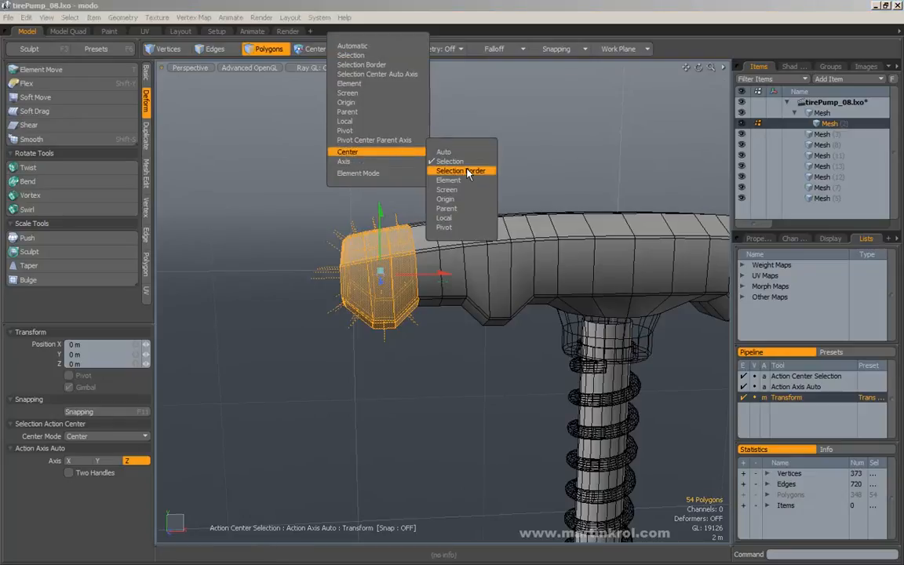
pyautogui.click(470, 173)
pyautogui.keyDown('alt'); pyautogui.moveTo(470, 181); pyautogui.dragTo(421, 115); pyautogui.keyUp('alt')
pyautogui.press('space')
pyautogui.click(482, 148)
# Reselect the polygons at the handle's end and activate Transform with the Selection Border center.
pyautogui.click(377, 51)
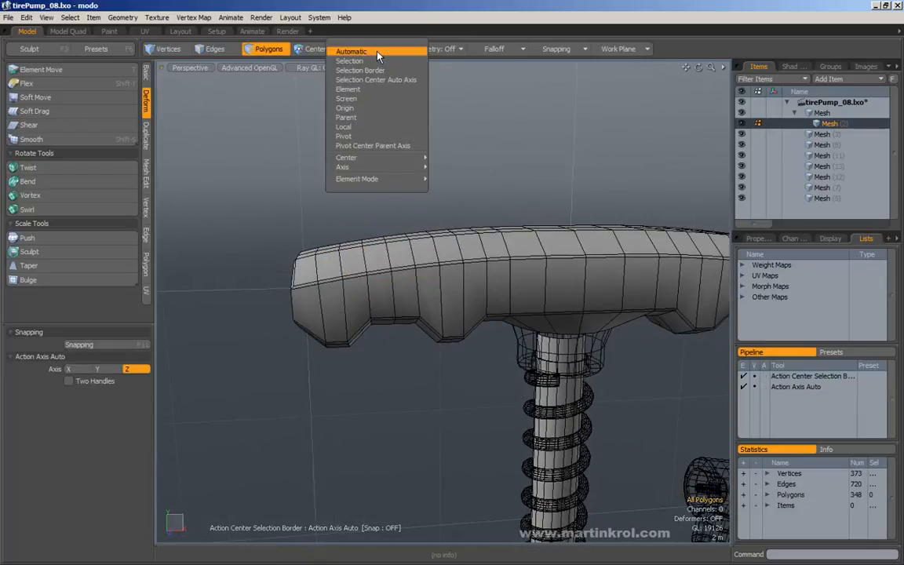
pyautogui.moveTo(374, 161)
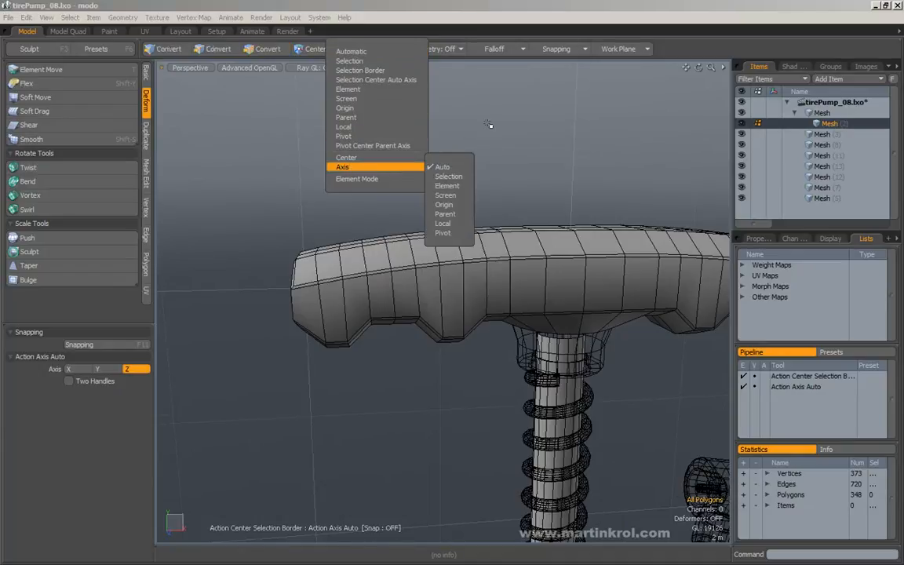
pyautogui.moveTo(235, 181); pyautogui.dragTo(355, 368)
pyautogui.press('w')
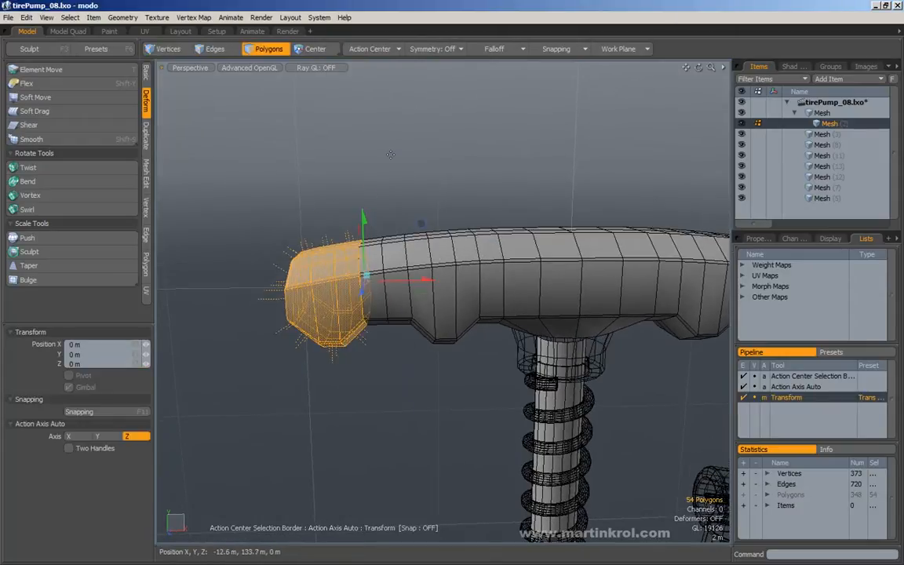
# Set the action axis to Selection for the selected handle-end polygons.
pyautogui.click(384, 50)
pyautogui.moveTo(385, 171)
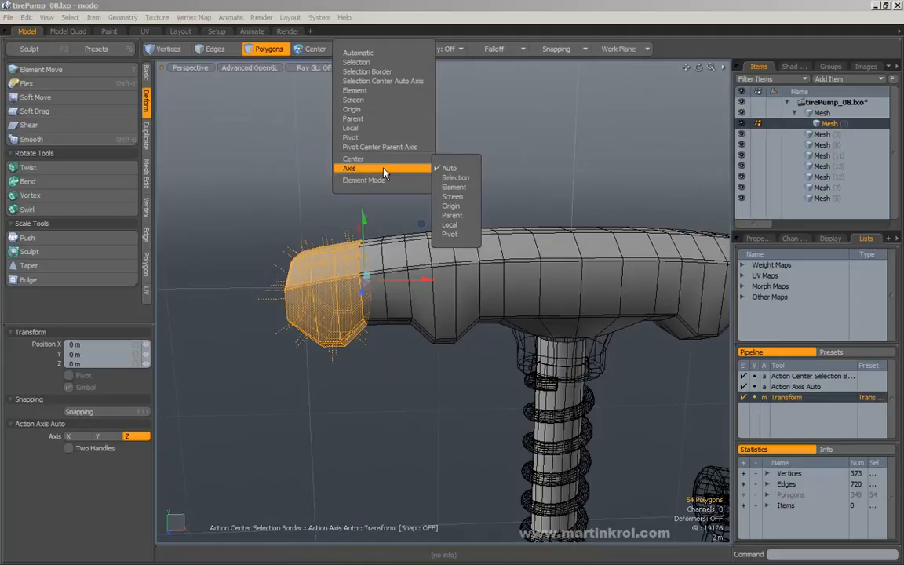
pyautogui.click(457, 179)
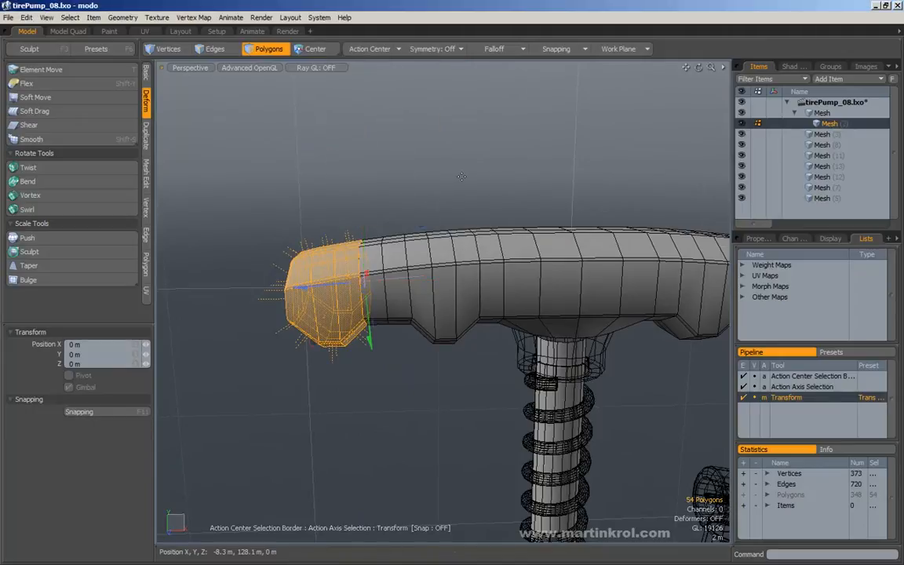
pyautogui.keyDown('alt'); pyautogui.moveTo(317, 256); pyautogui.dragTo(336, 293); pyautogui.keyUp('alt')
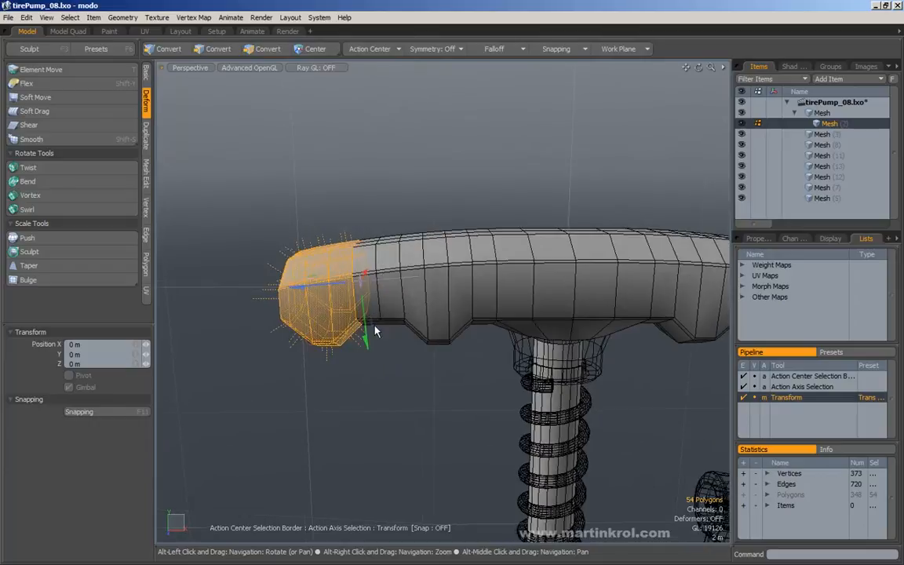
# Set the action axis to Element and pick an element near the selection border to align the transform axes.
pyautogui.click(373, 48)
pyautogui.moveTo(378, 157)
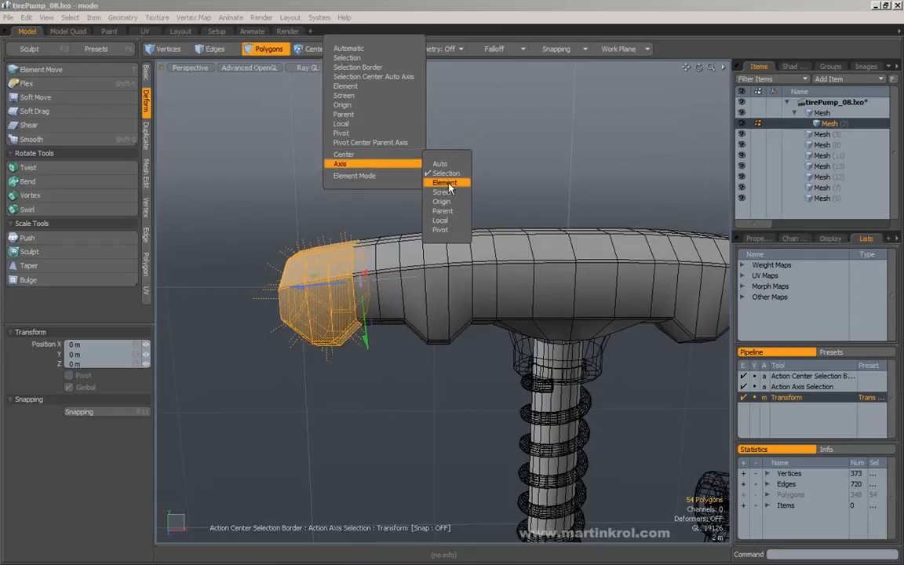
pyautogui.click(449, 187)
pyautogui.keyDown('alt'); pyautogui.moveTo(401, 190); pyautogui.dragTo(427, 192); pyautogui.keyUp('alt')
pyautogui.click(356, 274)
# Align the transform axes to different faces around the handle's end by picking them one after another.
pyautogui.keyDown('alt'); pyautogui.moveTo(332, 222); pyautogui.dragTo(525, 209); pyautogui.keyUp('alt')
pyautogui.keyDown('alt'); pyautogui.moveTo(554, 314); pyautogui.dragTo(564, 341); pyautogui.keyUp('alt')
pyautogui.click(507, 307)
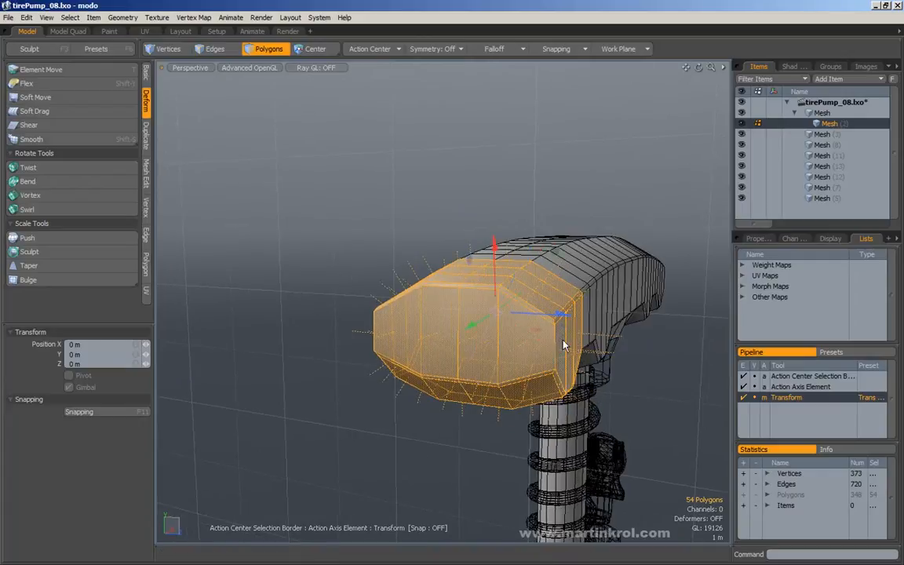
pyautogui.click(538, 386)
pyautogui.click(459, 396)
pyautogui.click(397, 353)
pyautogui.keyDown('alt'); pyautogui.moveTo(397, 353); pyautogui.dragTo(478, 296); pyautogui.keyUp('alt')
pyautogui.click(463, 264)
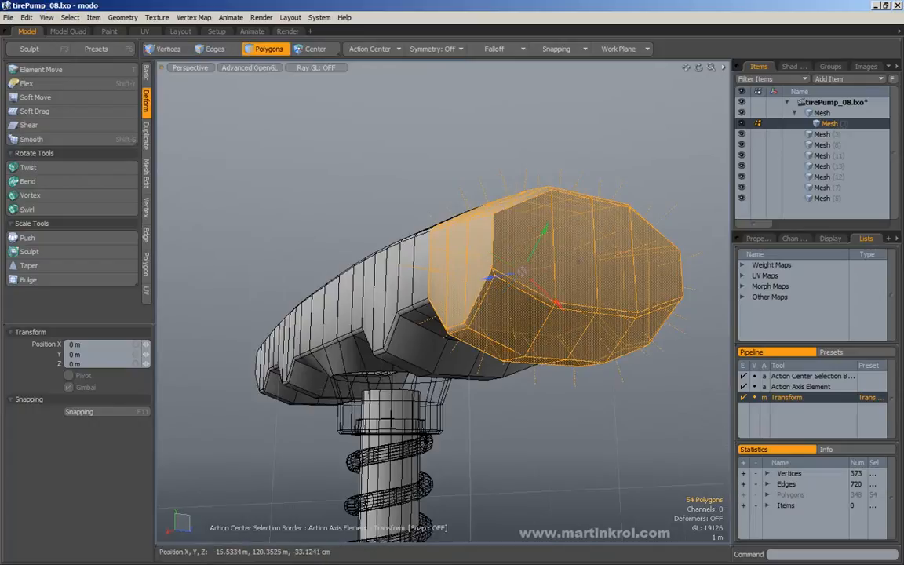
pyautogui.keyDown('alt'); pyautogui.moveTo(476, 297); pyautogui.dragTo(470, 324); pyautogui.keyUp('alt')
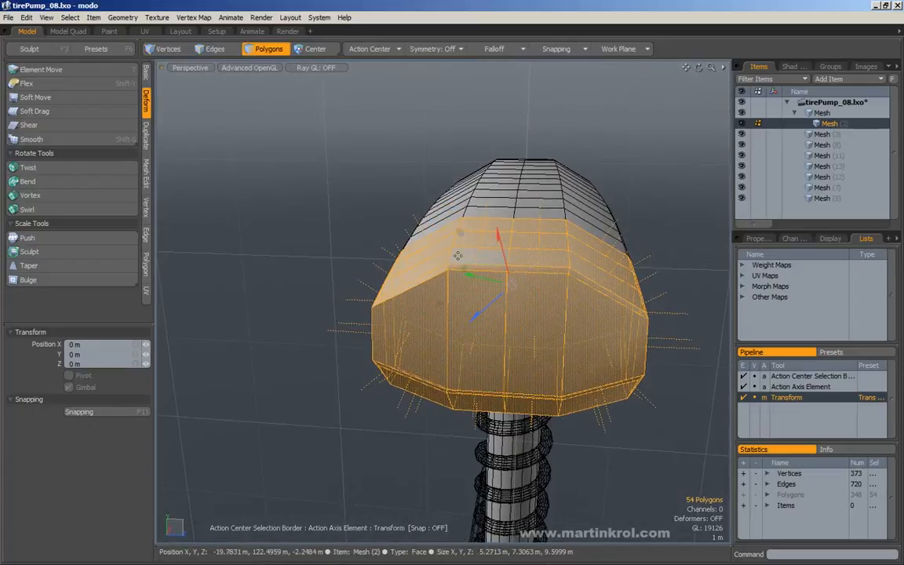
pyautogui.keyDown('alt'); pyautogui.moveTo(459, 258); pyautogui.dragTo(426, 284); pyautogui.keyUp('alt')
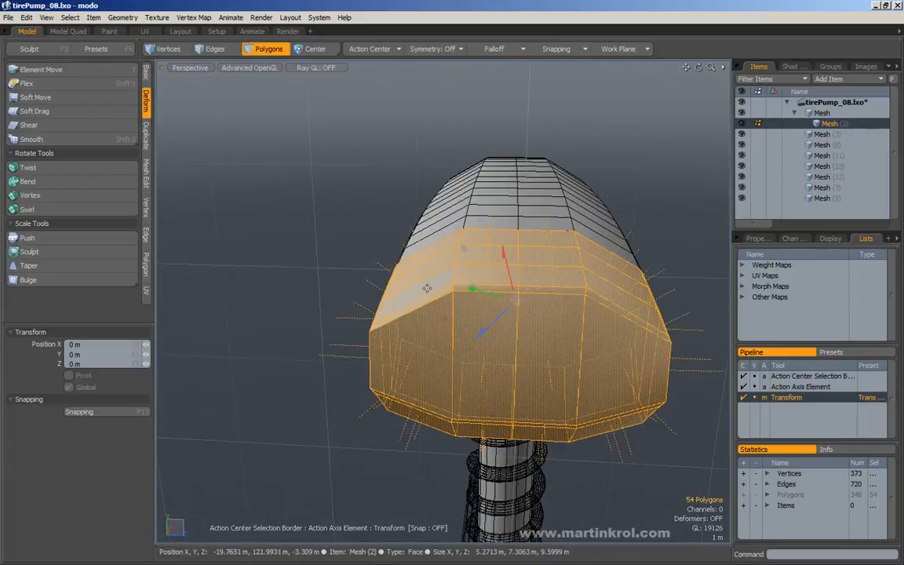
# Set the action axis to Screen for the selected polygons at the handle's end.
pyautogui.keyDown('alt'); pyautogui.moveTo(428, 292); pyautogui.dragTo(459, 216); pyautogui.keyUp('alt')
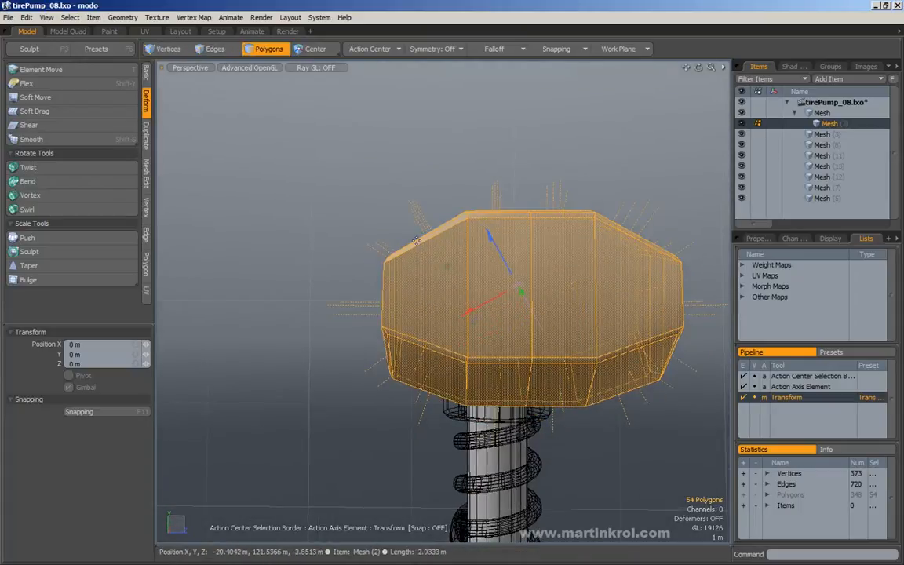
pyautogui.keyDown('alt'); pyautogui.moveTo(508, 281); pyautogui.dragTo(408, 259); pyautogui.keyUp('alt')
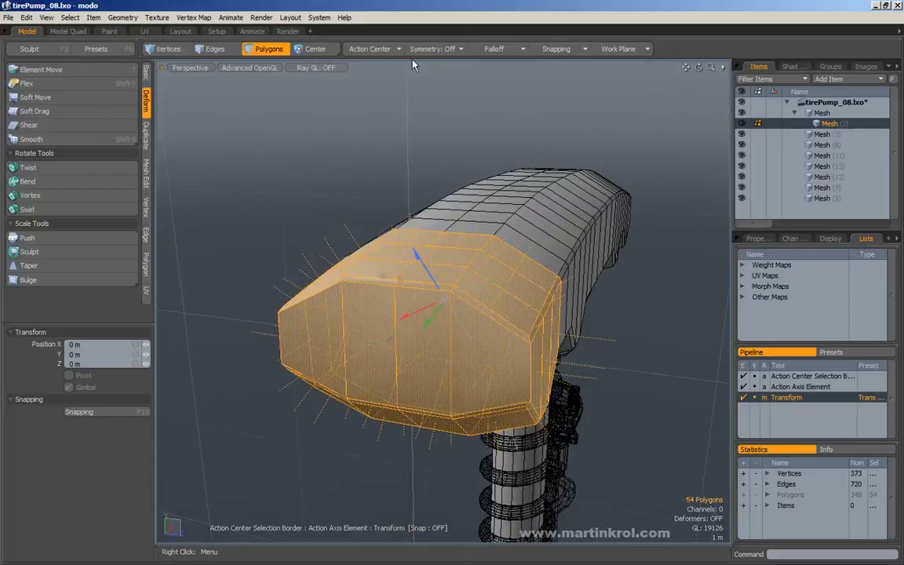
pyautogui.click(370, 49)
pyautogui.moveTo(339, 150)
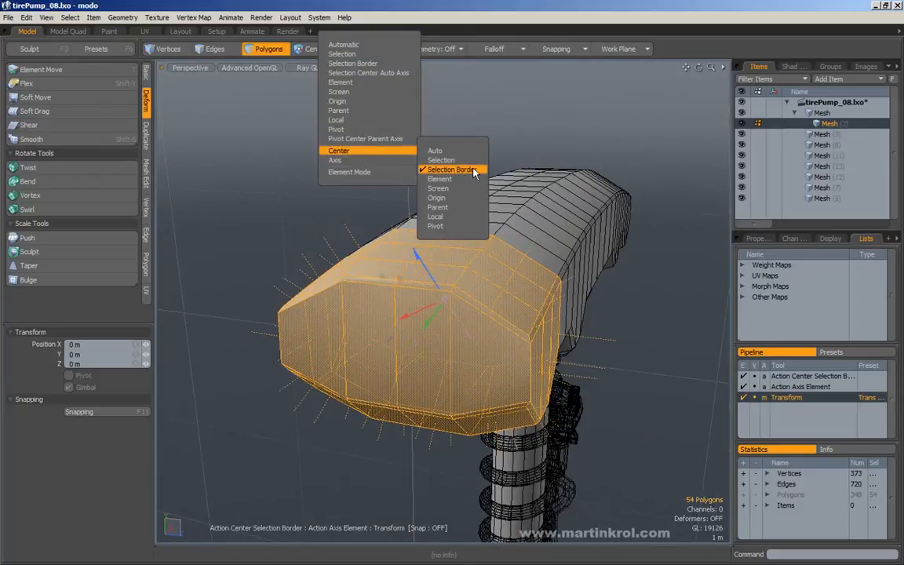
pyautogui.keyDown('alt'); pyautogui.moveTo(628, 110); pyautogui.dragTo(458, 108); pyautogui.keyUp('alt')
pyautogui.keyDown('alt'); pyautogui.moveTo(458, 248); pyautogui.dragTo(399, 276); pyautogui.keyUp('alt')
pyautogui.press('3')
pyautogui.click(360, 49)
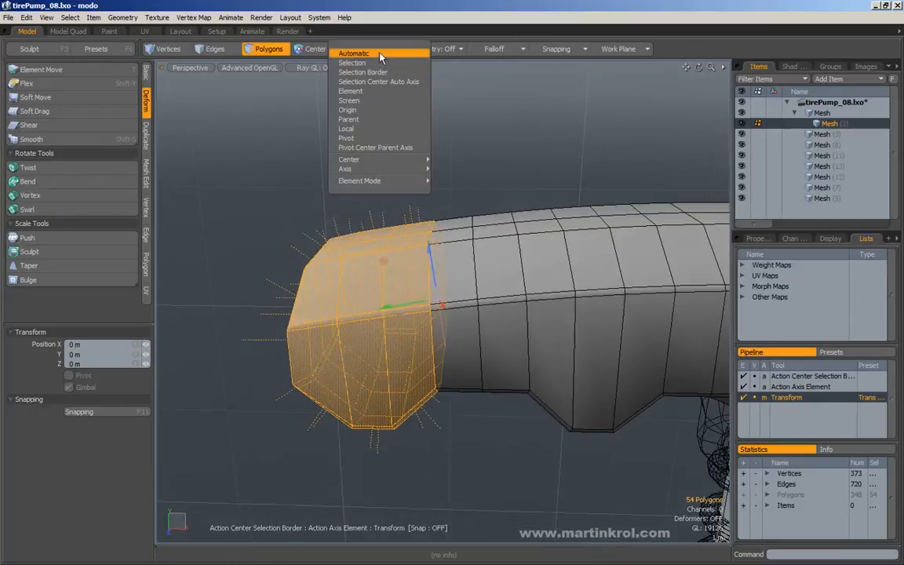
pyautogui.moveTo(380, 165)
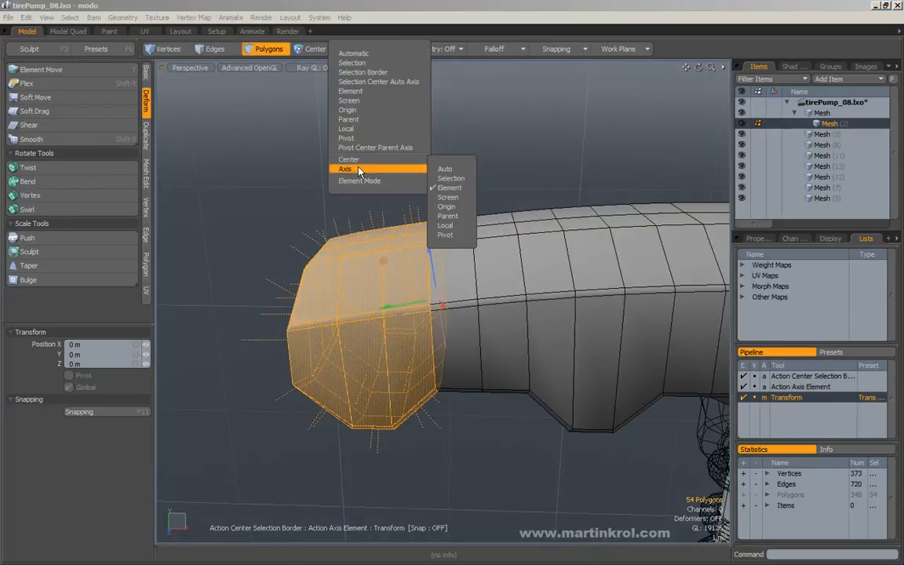
pyautogui.click(443, 199)
# Examine from several view angles how the Screen-aligned transform axes relate to the handle-end polygons.
pyautogui.keyDown('alt'); pyautogui.moveTo(444, 199); pyautogui.dragTo(388, 277); pyautogui.keyUp('alt')
pyautogui.keyDown('alt'); pyautogui.moveTo(329, 236); pyautogui.dragTo(473, 264); pyautogui.keyUp('alt')
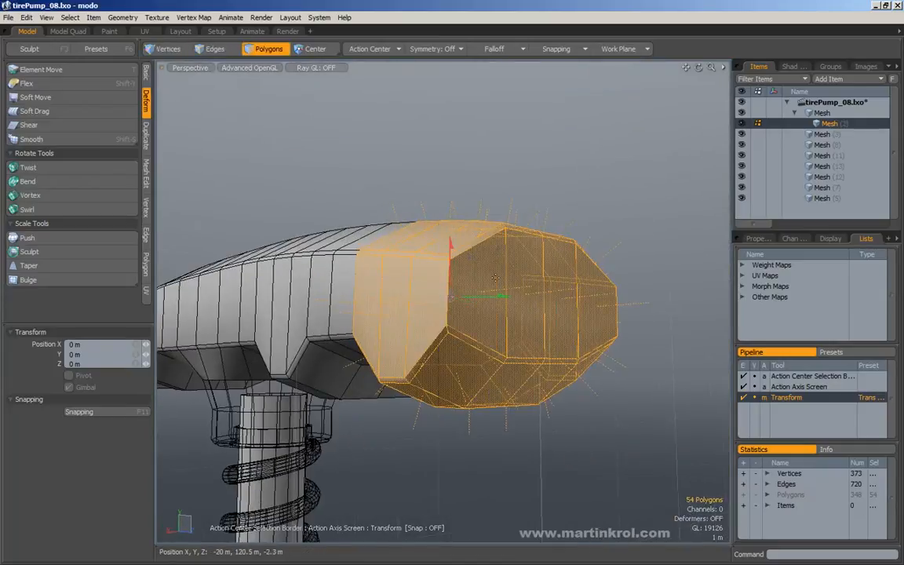
pyautogui.keyDown('alt'); pyautogui.moveTo(538, 210); pyautogui.dragTo(619, 184); pyautogui.keyUp('alt')
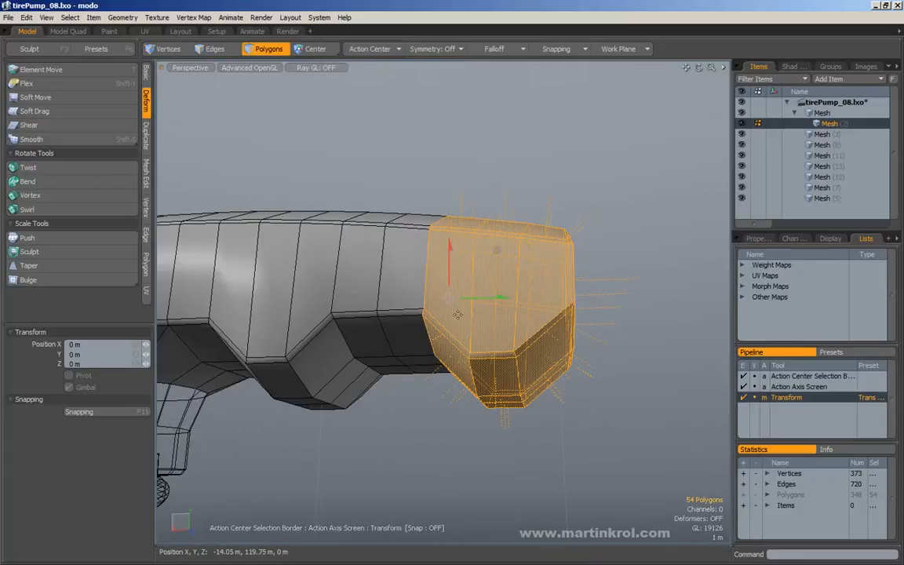
pyautogui.keyDown('alt'); pyautogui.moveTo(552, 314); pyautogui.dragTo(540, 166); pyautogui.keyUp('alt')
pyautogui.keyDown('alt'); pyautogui.moveTo(515, 228); pyautogui.dragTo(390, 216); pyautogui.keyUp('alt')
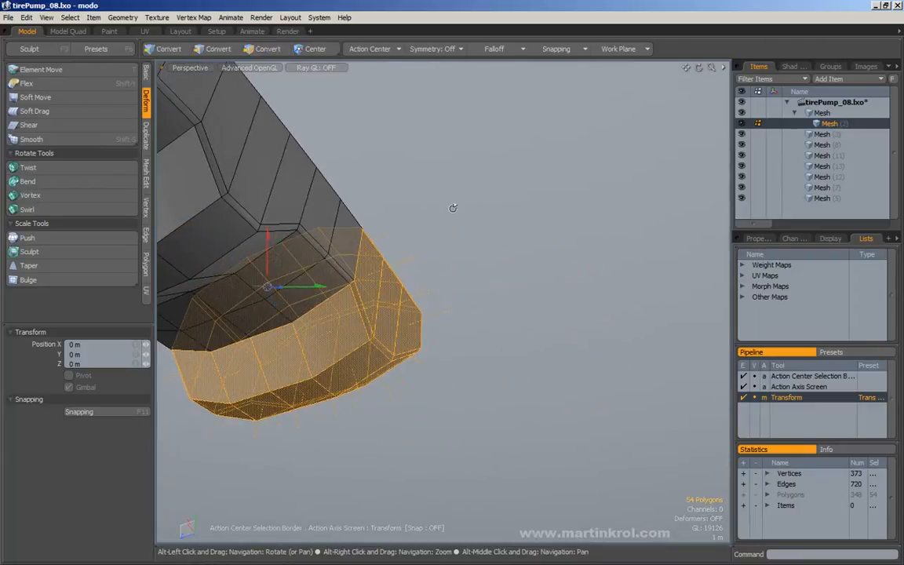
pyautogui.keyDown('alt'); pyautogui.moveTo(453, 212); pyautogui.dragTo(460, 351); pyautogui.keyUp('alt')
pyautogui.keyDown('alt'); pyautogui.moveTo(393, 317); pyautogui.dragTo(394, 257); pyautogui.keyUp('alt')
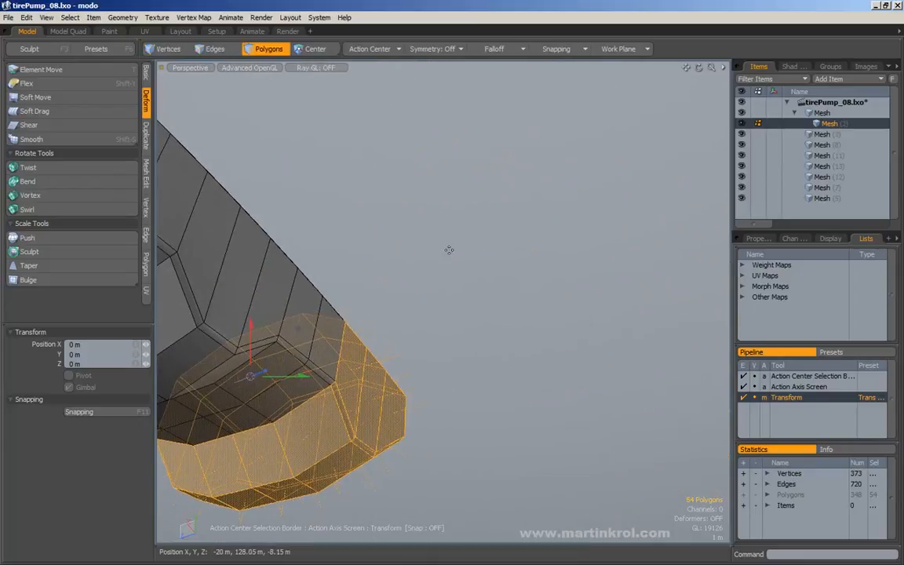
pyautogui.keyDown('alt'); pyautogui.moveTo(475, 248); pyautogui.dragTo(361, 289); pyautogui.keyUp('alt')
pyautogui.keyDown('alt'); pyautogui.moveTo(361, 289); pyautogui.dragTo(431, 265, button='middle'); pyautogui.keyUp('alt')
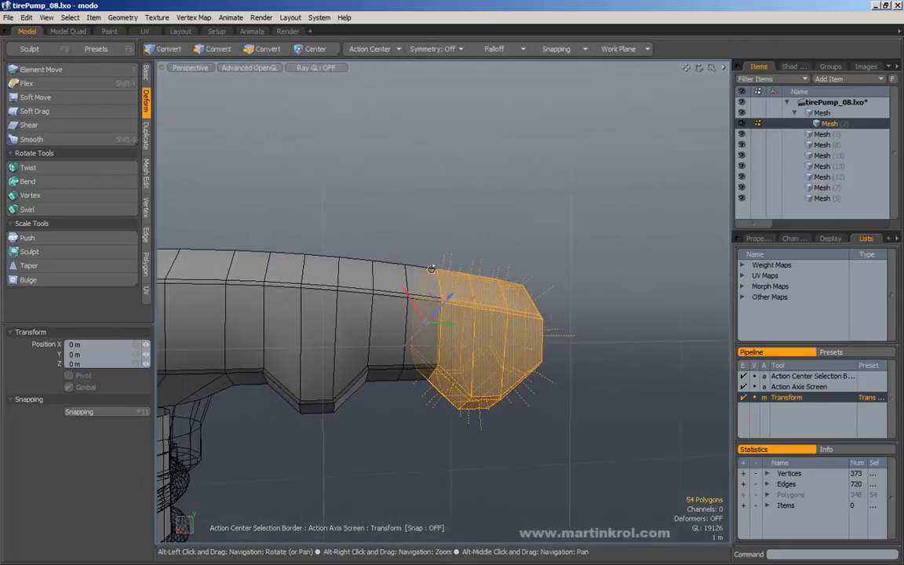
pyautogui.keyDown('alt'); pyautogui.moveTo(548, 232); pyautogui.dragTo(533, 244, button='middle'); pyautogui.keyUp('alt')
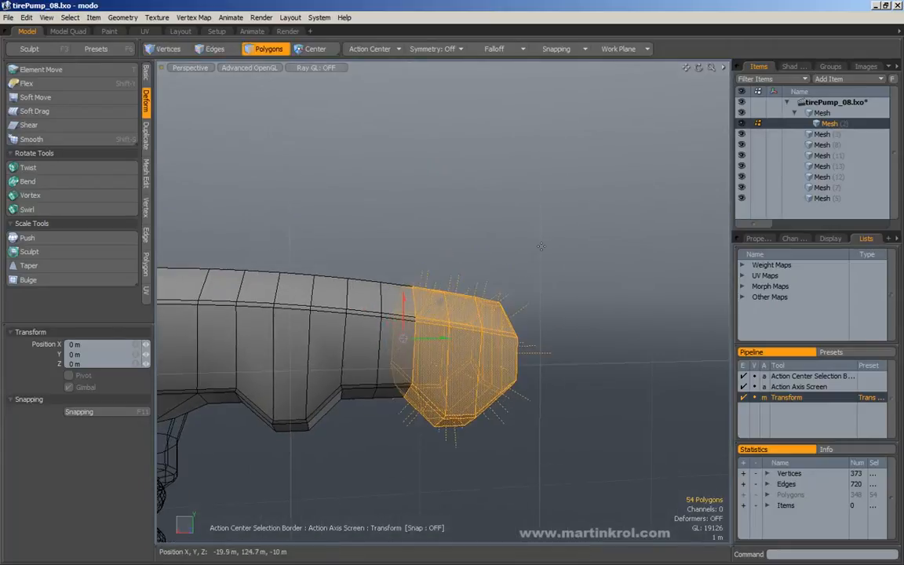
pyautogui.keyDown('alt'); pyautogui.moveTo(440, 300); pyautogui.dragTo(434, 212, button='right'); pyautogui.keyUp('alt')
# Set the action axis to Origin for the selected handle-end polygons.
pyautogui.click(369, 50)
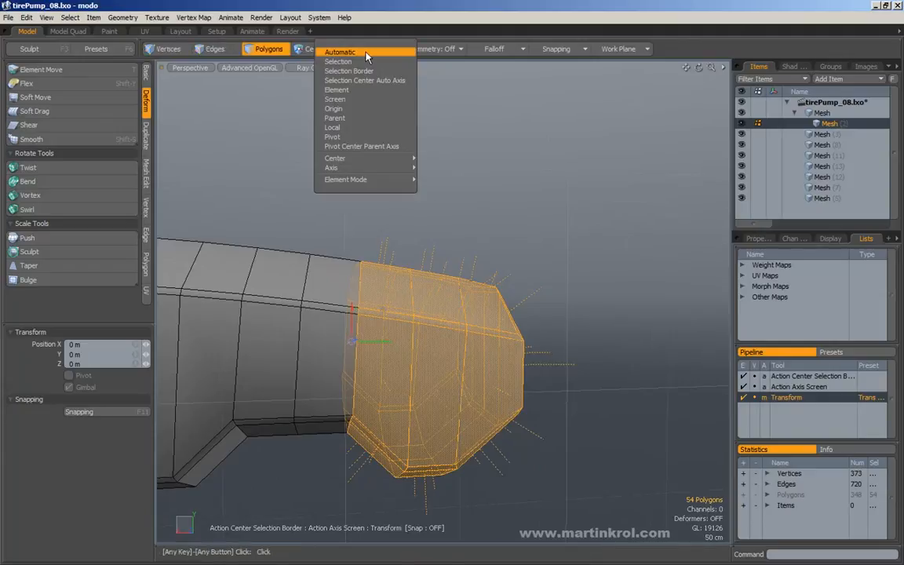
pyautogui.moveTo(361, 168)
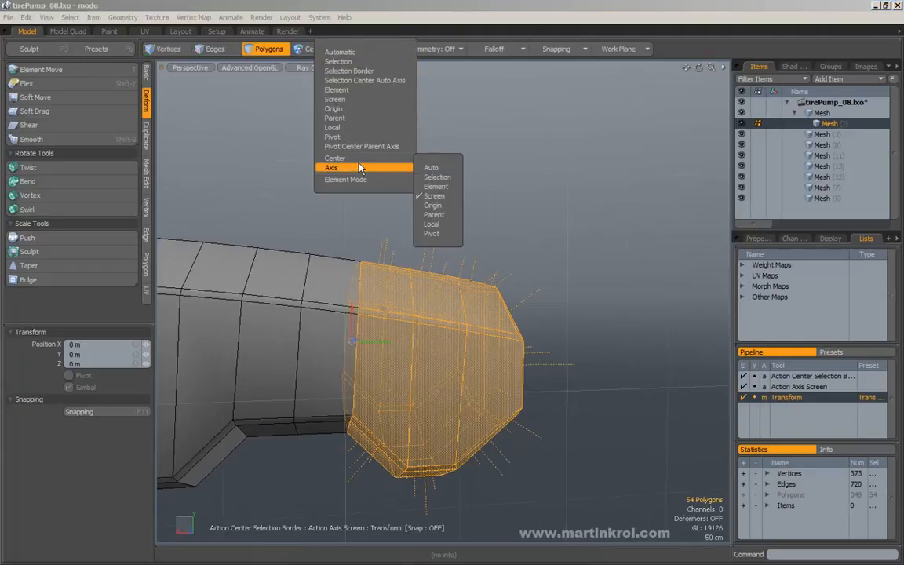
pyautogui.click(433, 205)
pyautogui.keyDown('alt'); pyautogui.moveTo(397, 181); pyautogui.dragTo(405, 245); pyautogui.keyUp('alt')
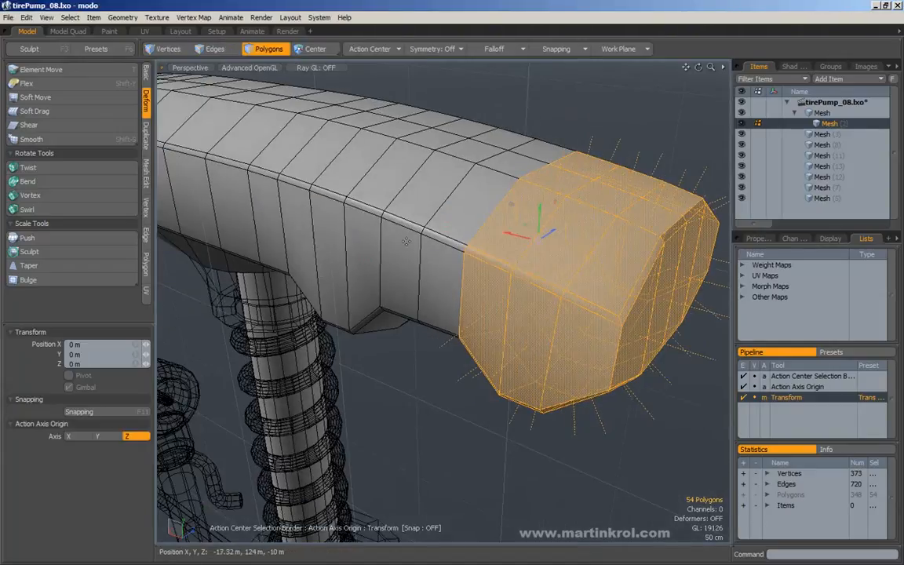
# Compare the transform axes at the handle's end with the world axes at the pump's base.
pyautogui.keyDown('alt'); pyautogui.moveTo(405, 244); pyautogui.dragTo(390, 228, button='right'); pyautogui.keyUp('alt')
pyautogui.keyDown('alt'); pyautogui.moveTo(390, 228); pyautogui.dragTo(389, 244); pyautogui.keyUp('alt')
pyautogui.keyDown('alt'); pyautogui.moveTo(389, 245); pyautogui.dragTo(373, 233, button='right'); pyautogui.keyUp('alt')
pyautogui.keyDown('alt'); pyautogui.moveTo(442, 508); pyautogui.dragTo(430, 484, button='right'); pyautogui.keyUp('alt')
pyautogui.keyDown('alt'); pyautogui.moveTo(479, 514); pyautogui.dragTo(464, 490, button='middle'); pyautogui.keyUp('alt')
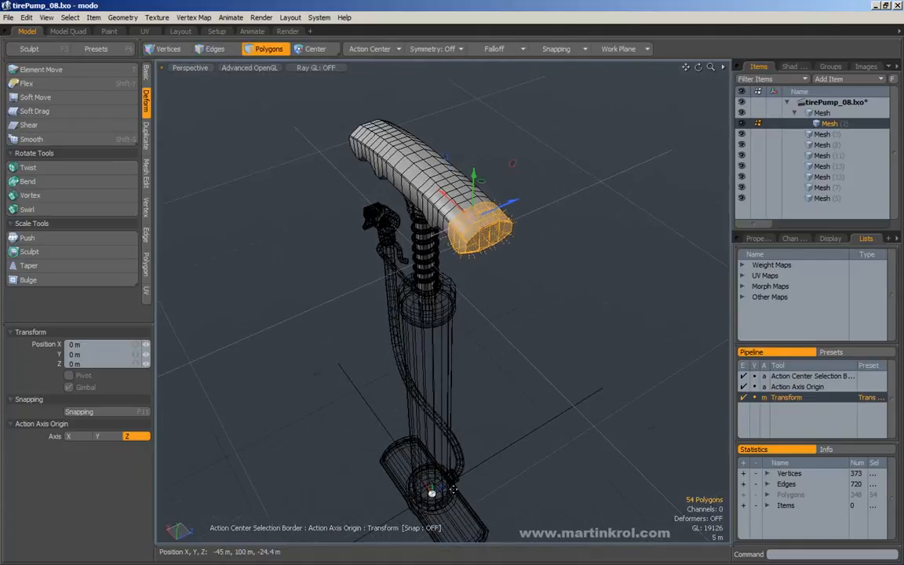
pyautogui.hotkey('shift', 'a')
pyautogui.keyDown('alt'); pyautogui.moveTo(498, 377); pyautogui.dragTo(549, 265); pyautogui.keyUp('alt')
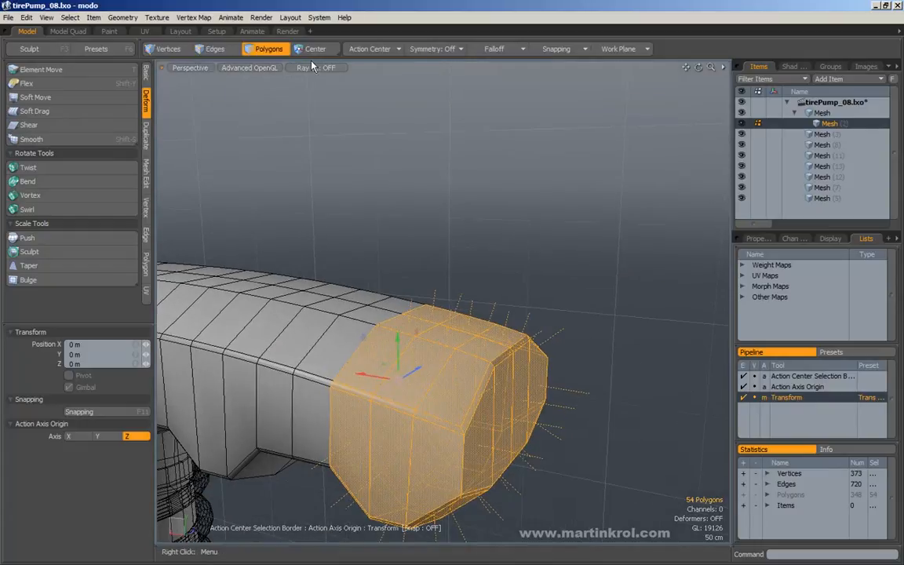
# Set the action axis to Local for the selected handle-end polygons.
pyautogui.click(369, 48)
pyautogui.moveTo(361, 158)
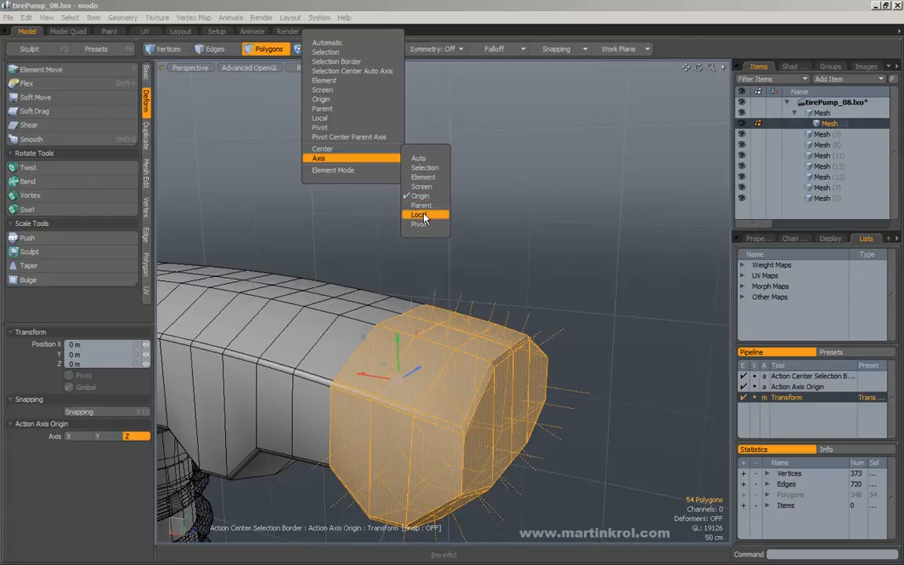
pyautogui.click(419, 215)
pyautogui.keyDown('alt'); pyautogui.moveTo(529, 322); pyautogui.dragTo(413, 279); pyautogui.keyUp('alt')
pyautogui.keyDown('alt'); pyautogui.moveTo(351, 431); pyautogui.dragTo(369, 377); pyautogui.keyUp('alt')
# Examine the Local-aligned transform axes against the whole pump and review the available action center and axis options.
pyautogui.click(370, 49)
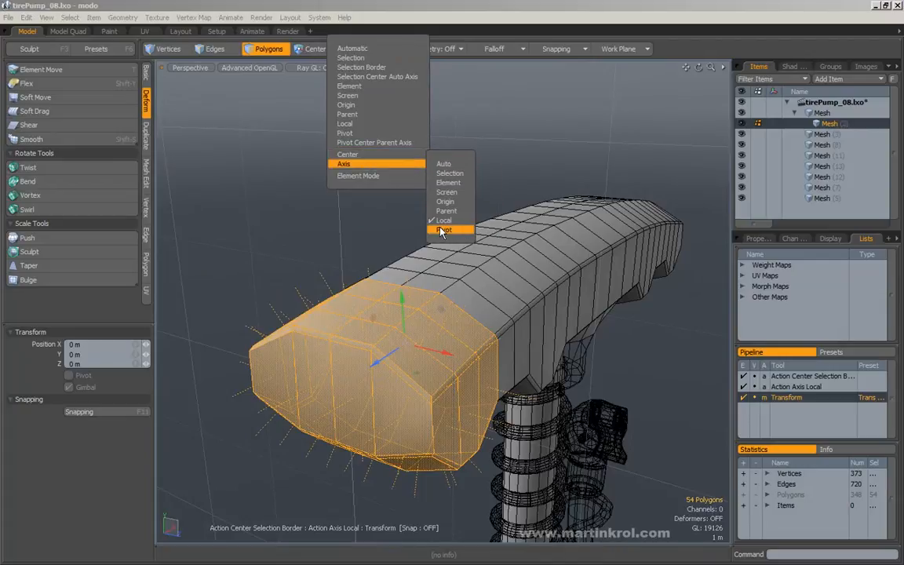
pyautogui.keyDown('alt'); pyautogui.moveTo(533, 134); pyautogui.dragTo(408, 206, button='right'); pyautogui.keyUp('alt')
pyautogui.keyDown('alt'); pyautogui.moveTo(408, 207); pyautogui.dragTo(404, 275); pyautogui.keyUp('alt')
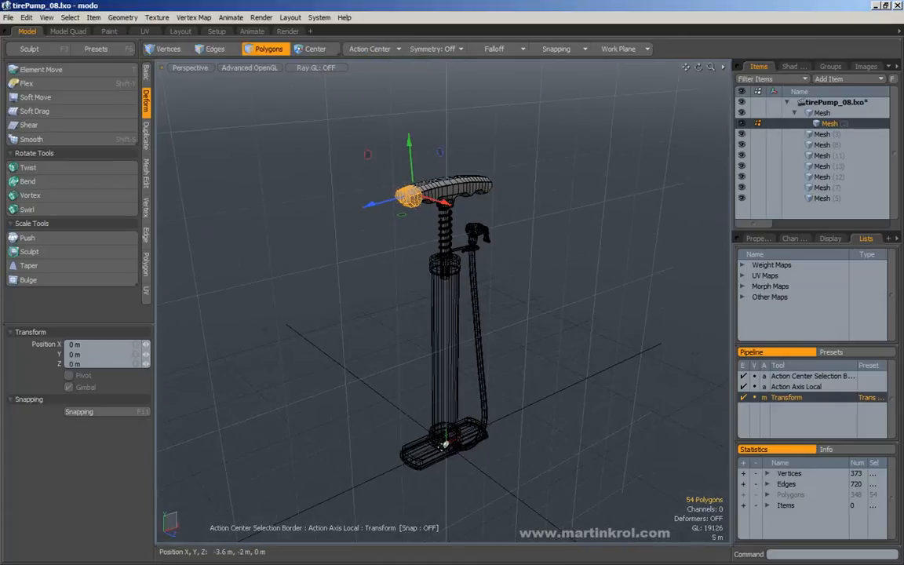
pyautogui.press('alt')
pyautogui.keyDown('alt'); pyautogui.moveTo(422, 203); pyautogui.dragTo(524, 202, button='right'); pyautogui.keyUp('alt')
pyautogui.click(369, 49)
pyautogui.moveTo(353, 159)
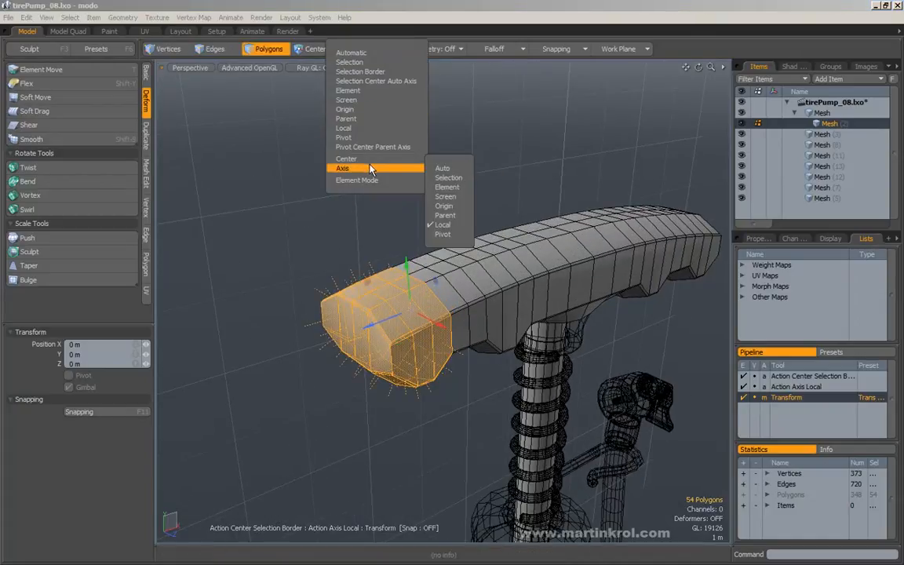
pyautogui.moveTo(371, 180)
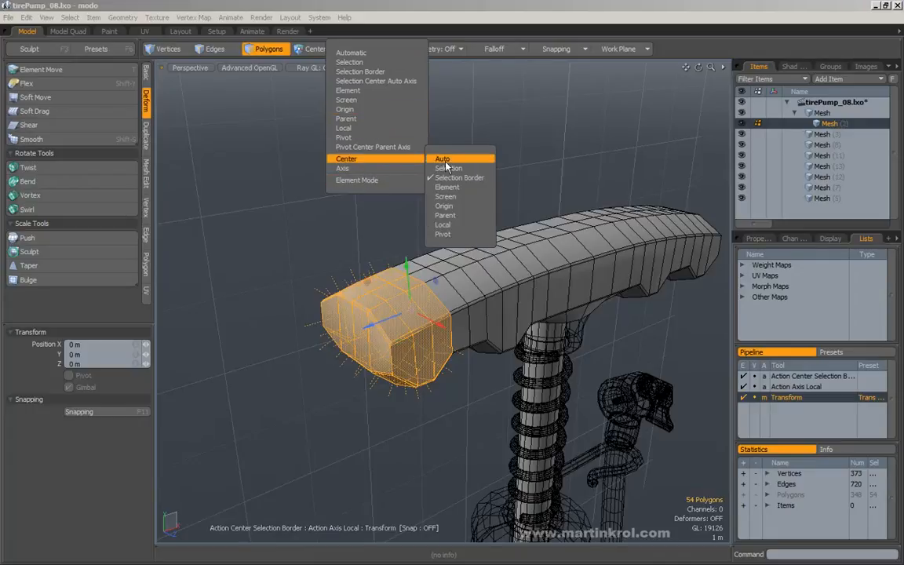
pyautogui.click(459, 178)
pyautogui.keyDown('alt'); pyautogui.moveTo(397, 236); pyautogui.dragTo(447, 236, button='right'); pyautogui.keyUp('alt')
pyautogui.keyDown('alt'); pyautogui.moveTo(448, 235); pyautogui.dragTo(453, 183, button='middle'); pyautogui.keyUp('alt')
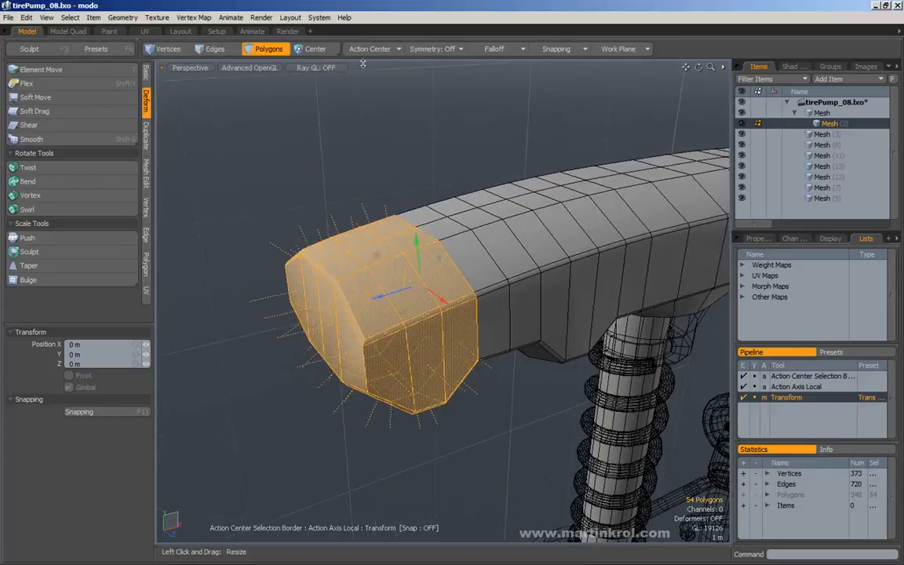
# Set the action center to Selection for the handle-end polygons, keeping the Local action axis.
pyautogui.click(366, 48)
pyautogui.moveTo(372, 170)
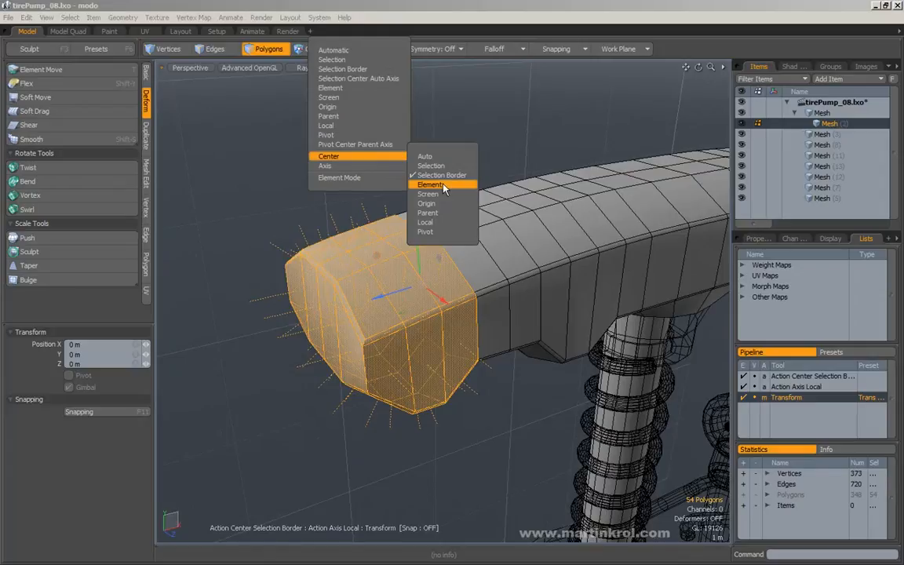
pyautogui.click(431, 166)
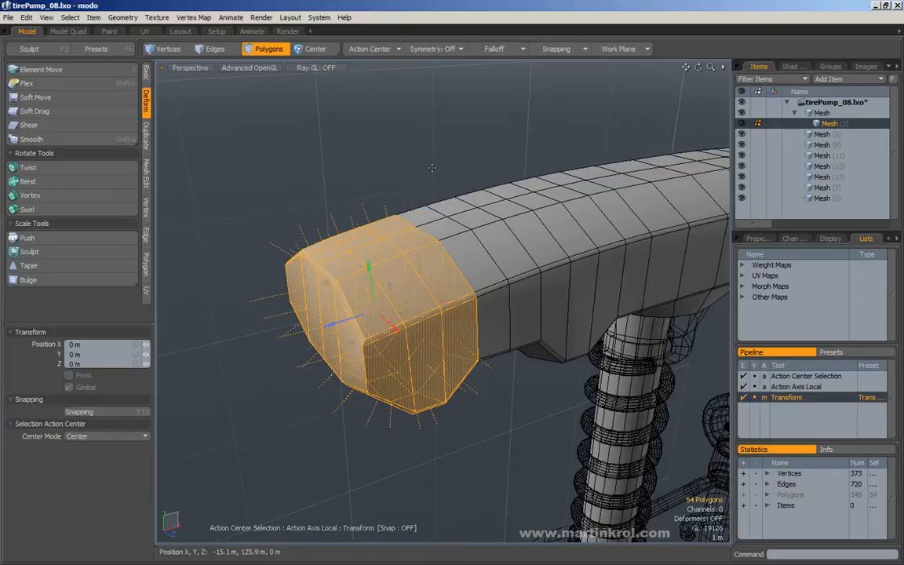
# Clear the handle-end selection, select a single polygon on the handle's upper side near its end, and activate Transform.
pyautogui.press('q')
pyautogui.moveTo(399, 275); pyautogui.dragTo(426, 345)
pyautogui.keyDown('alt'); pyautogui.moveTo(426, 345); pyautogui.dragTo(428, 279); pyautogui.keyUp('alt')
pyautogui.click(420, 276)
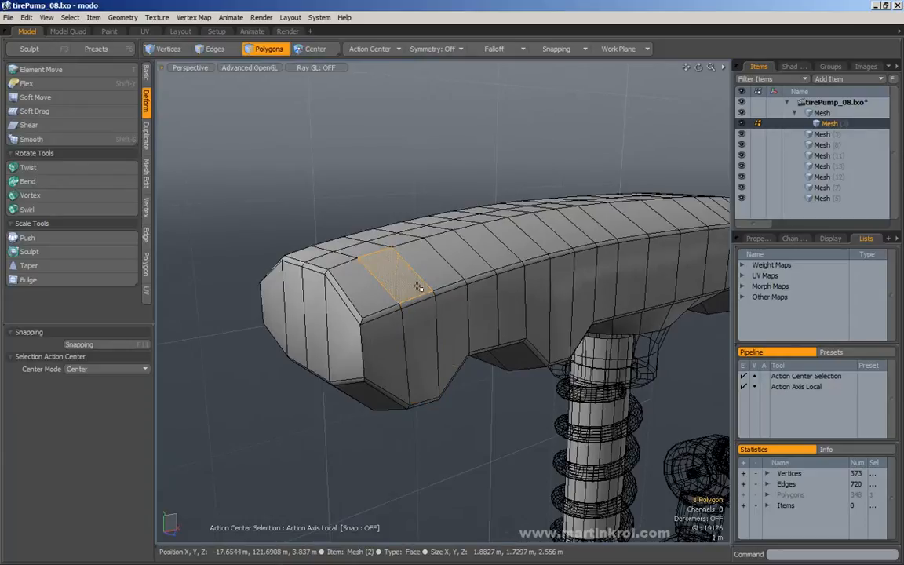
pyautogui.press('w')
pyautogui.keyDown('alt'); pyautogui.moveTo(416, 281); pyautogui.dragTo(395, 278); pyautogui.keyUp('alt')
pyautogui.keyDown('alt'); pyautogui.moveTo(396, 279); pyautogui.dragTo(424, 276, button='right'); pyautogui.keyUp('alt')
# Set the action axis to Element for the single selected polygon, keeping the Selection action center.
pyautogui.click(375, 48)
pyautogui.moveTo(369, 155)
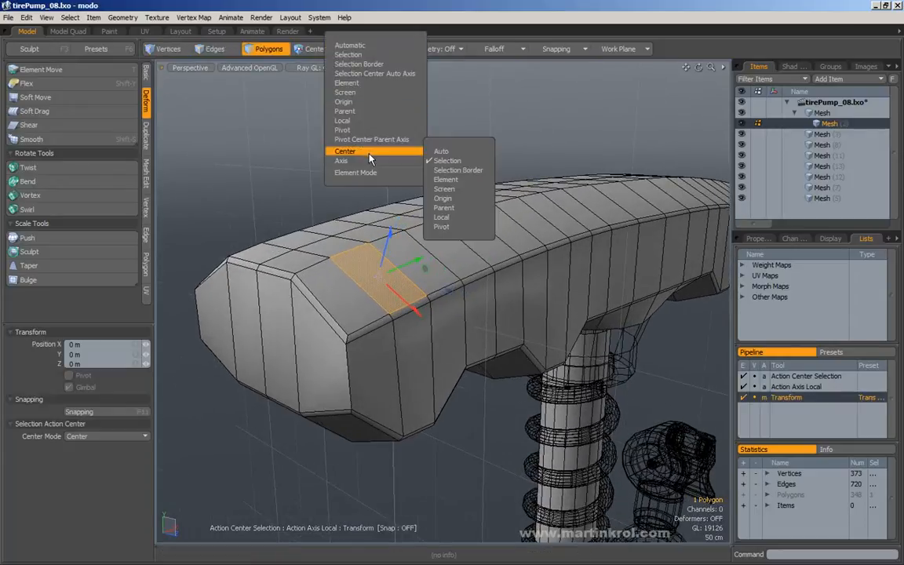
pyautogui.click(447, 180)
pyautogui.keyDown('alt'); pyautogui.moveTo(448, 182); pyautogui.dragTo(493, 299); pyautogui.keyUp('alt')
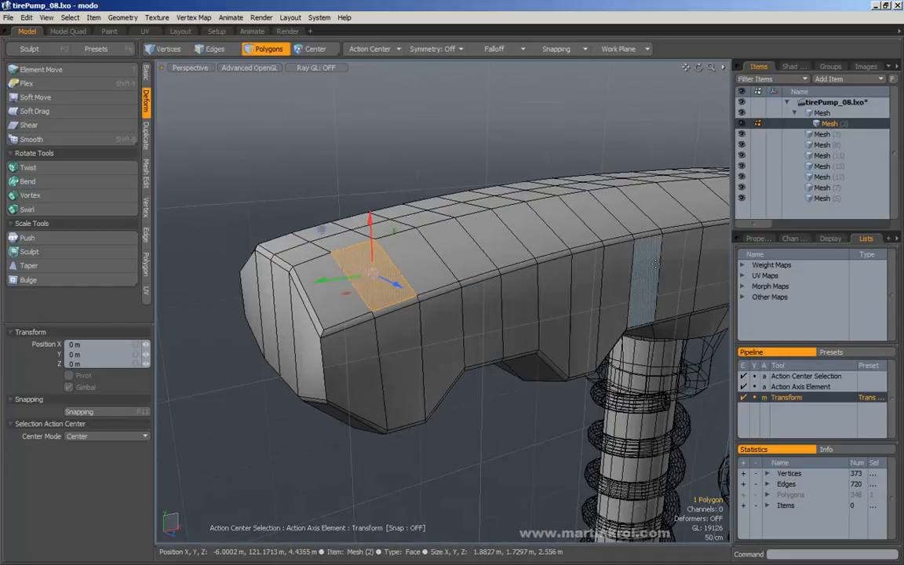
# Reorient the selected polygon's transform axes by picking different elements along the handle's side.
pyautogui.keyDown('alt'); pyautogui.keyDown('shift'); pyautogui.moveTo(648, 271); pyautogui.dragTo(581, 284); pyautogui.keyUp('shift'); pyautogui.keyUp('alt')
pyautogui.click(615, 284)
pyautogui.click(464, 236)
pyautogui.click(426, 258)
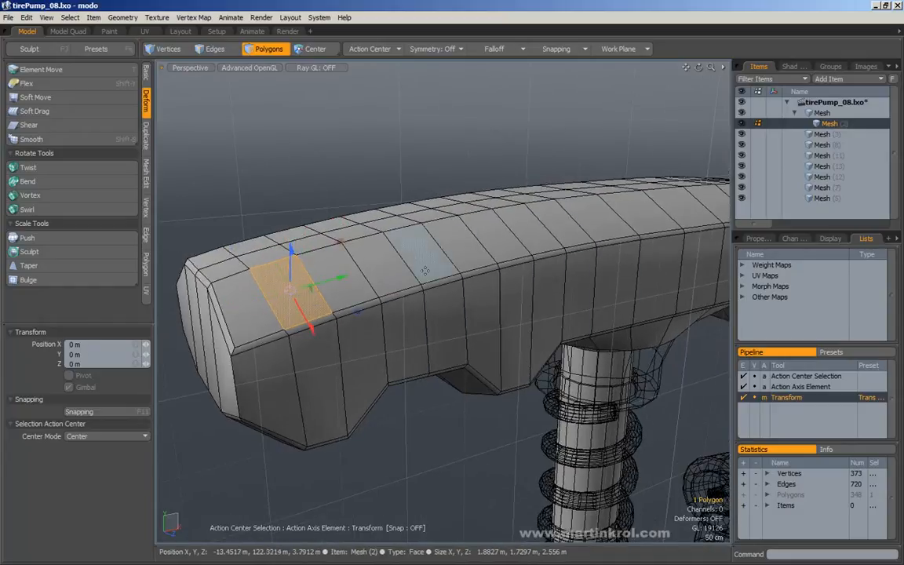
# Set the action center to Element for the selected polygon, keeping the Element action axis.
pyautogui.click(366, 49)
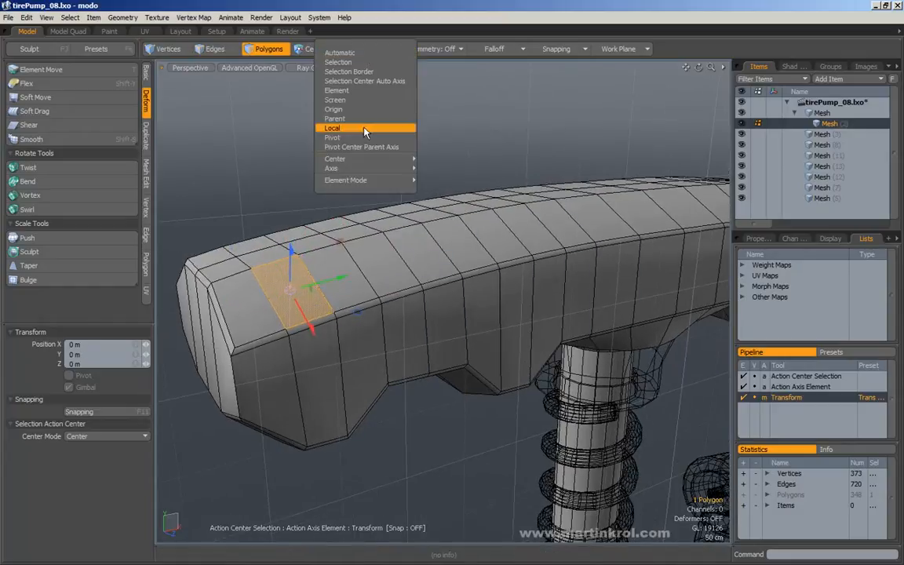
pyautogui.moveTo(365, 172)
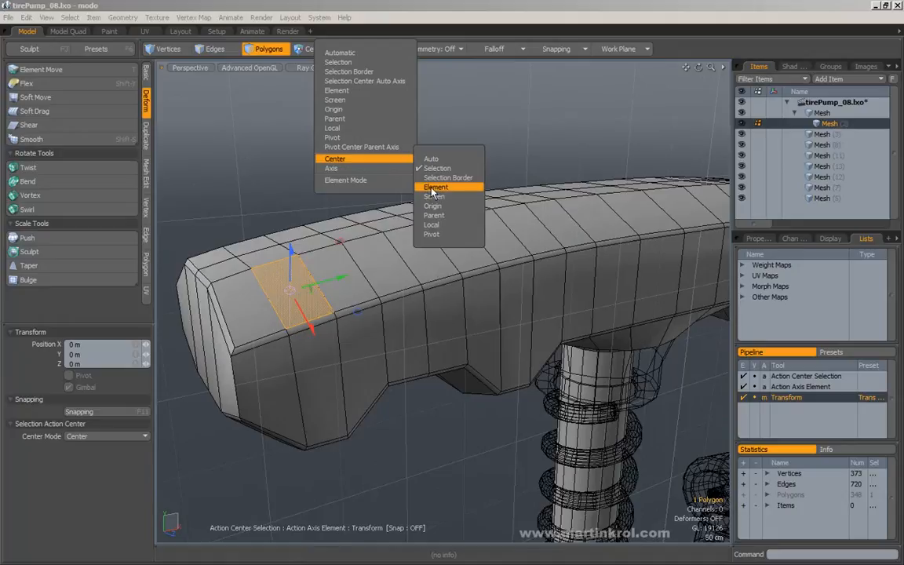
pyautogui.click(434, 187)
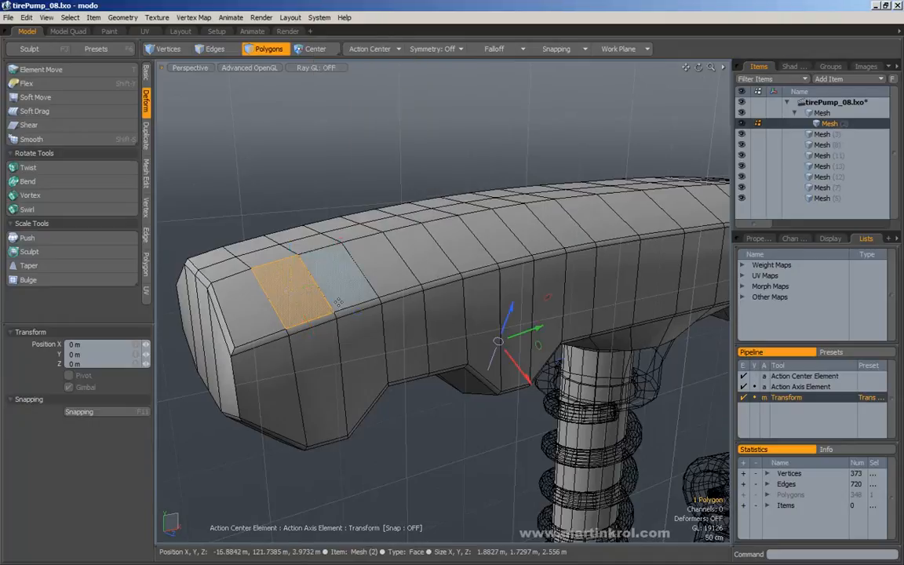
# Relocate and realign the transform handle by picking various elements around the selected polygon.
pyautogui.click(358, 306)
pyautogui.keyDown('alt'); pyautogui.moveTo(357, 306); pyautogui.dragTo(378, 301); pyautogui.keyUp('alt')
pyautogui.click(359, 262)
pyautogui.click(347, 257)
pyautogui.click(339, 252)
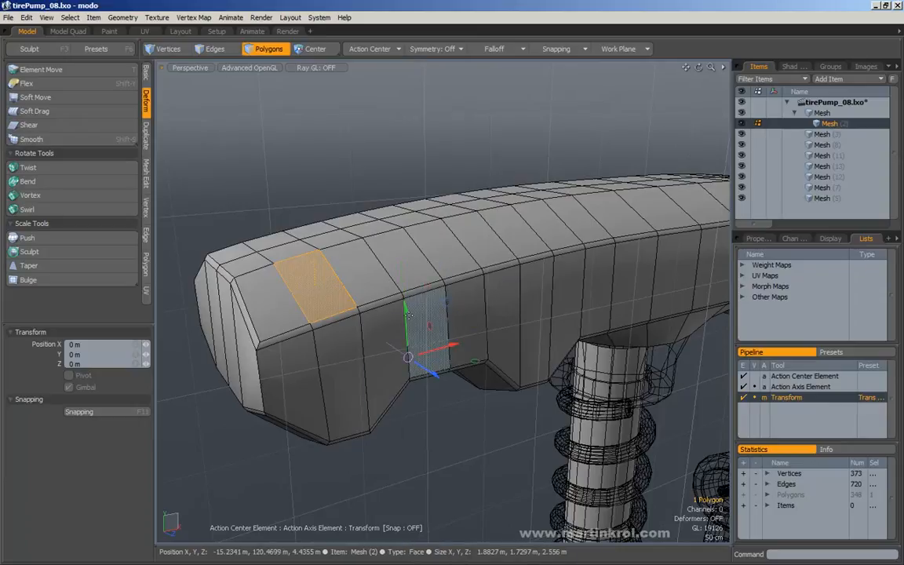
# Set the element mode to Auto Center and center the transform handle on the upper edge of a side polygon.
pyautogui.click(372, 48)
pyautogui.moveTo(369, 172)
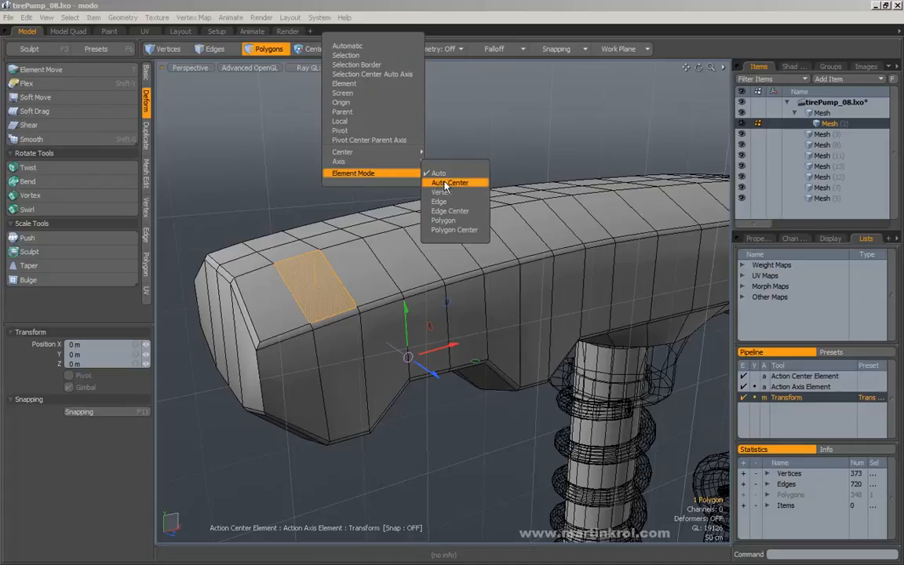
pyautogui.click(451, 182)
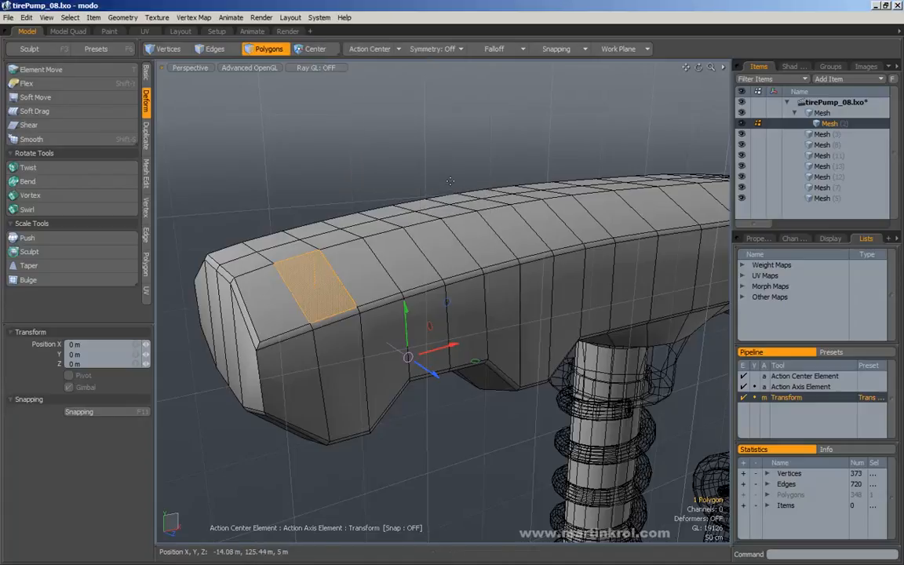
pyautogui.click(410, 300)
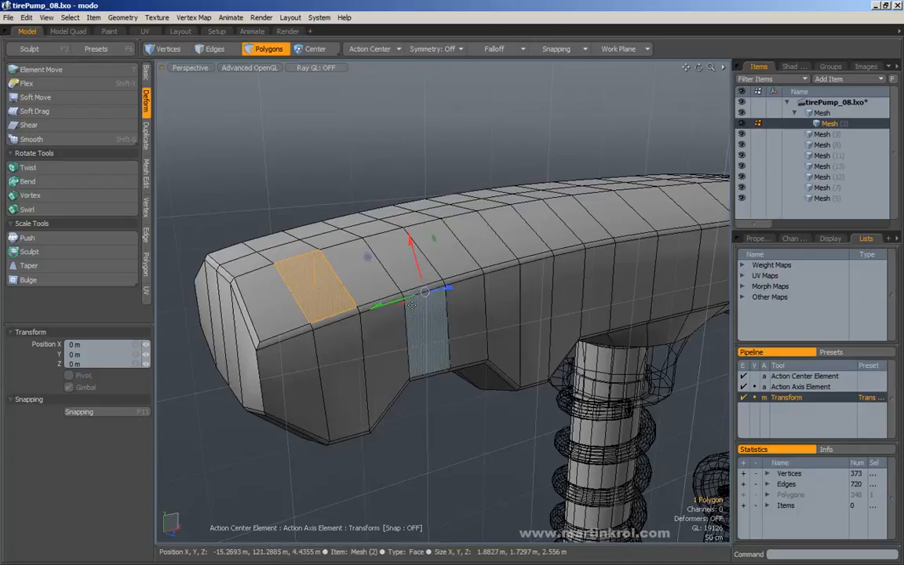
# Center the transform handle on the side polygon and on its upper corner vertex.
pyautogui.click(429, 338)
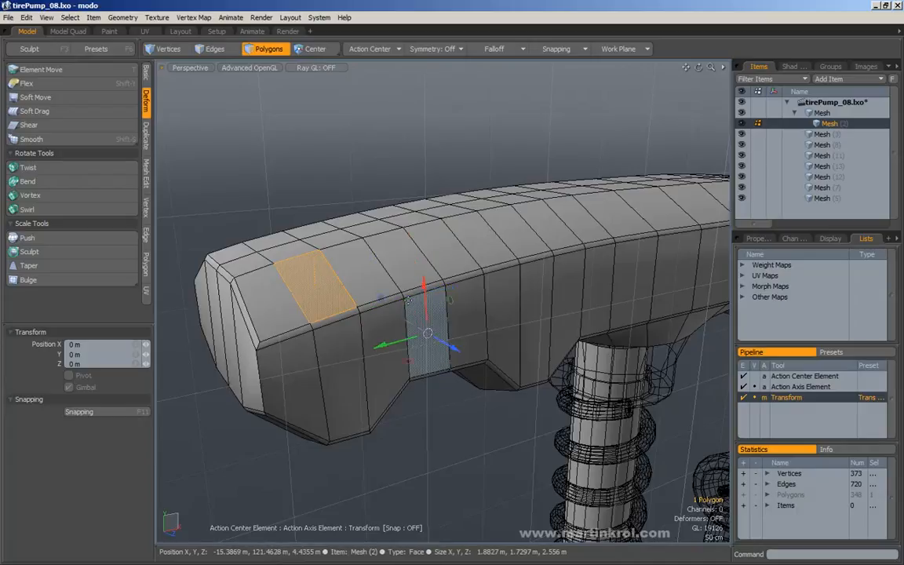
pyautogui.click(408, 301)
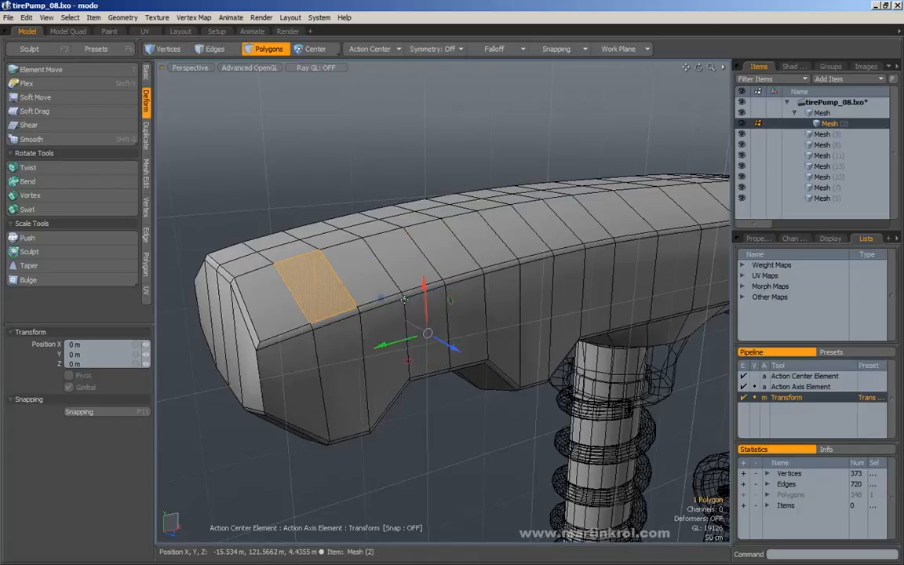
# Set the element mode to Vertex and place the transform handle on different vertices along the grip's upper side edge.
pyautogui.click(382, 50)
pyautogui.moveTo(381, 175)
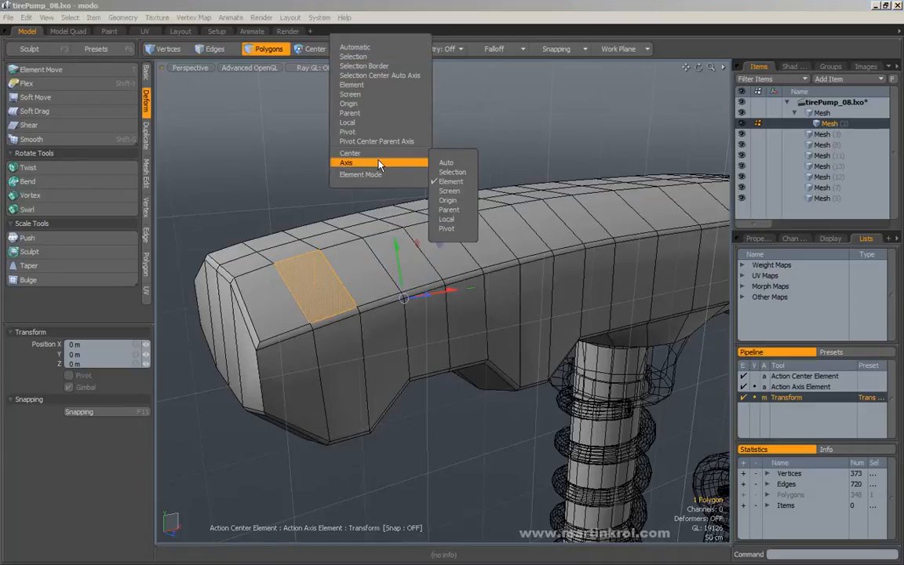
pyautogui.click(449, 193)
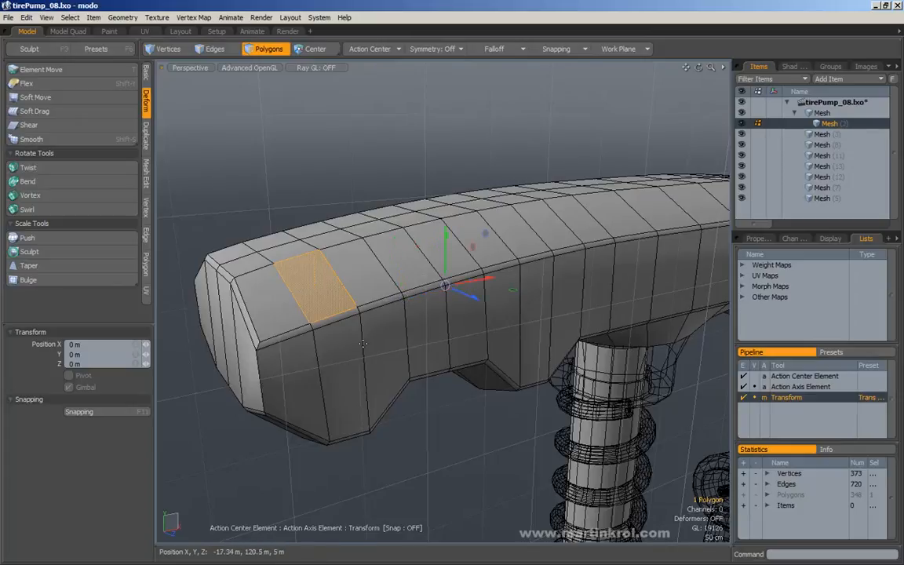
pyautogui.click(410, 306)
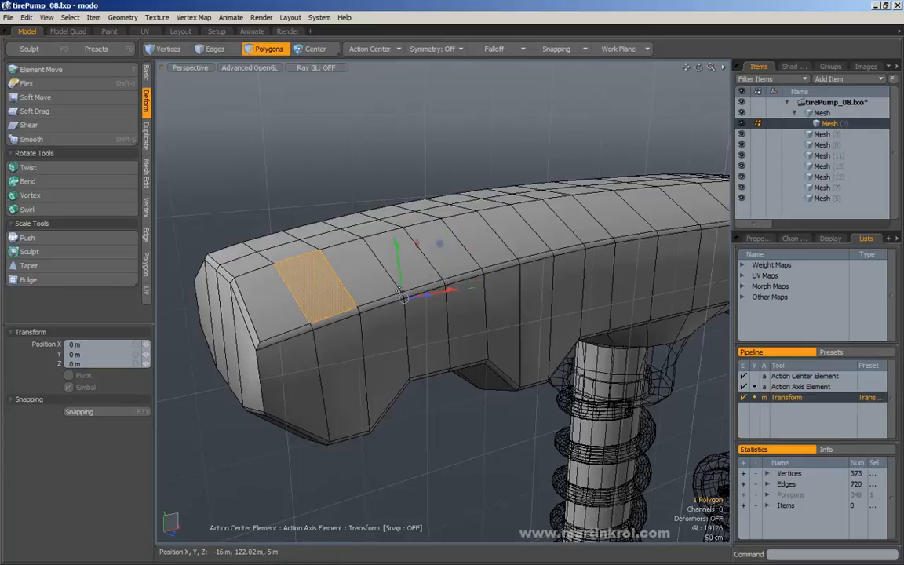
pyautogui.click(444, 279)
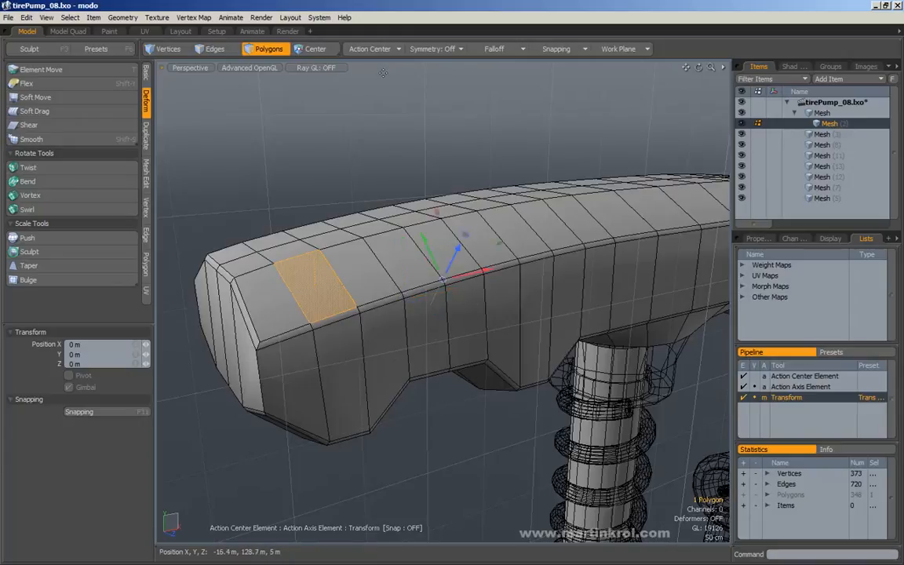
# Examine the available element mode and action axis options.
pyautogui.click(370, 49)
pyautogui.moveTo(381, 178)
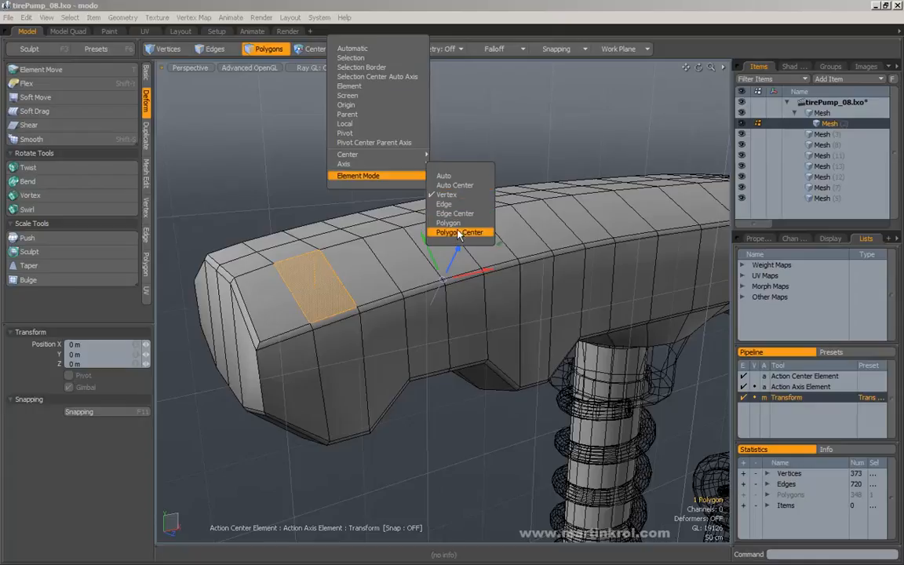
pyautogui.moveTo(345, 163)
pyautogui.click(465, 104)
pyautogui.keyDown('alt'); pyautogui.moveTo(465, 104); pyautogui.dragTo(346, 235); pyautogui.keyUp('alt')
pyautogui.click(370, 48)
pyautogui.moveTo(349, 158)
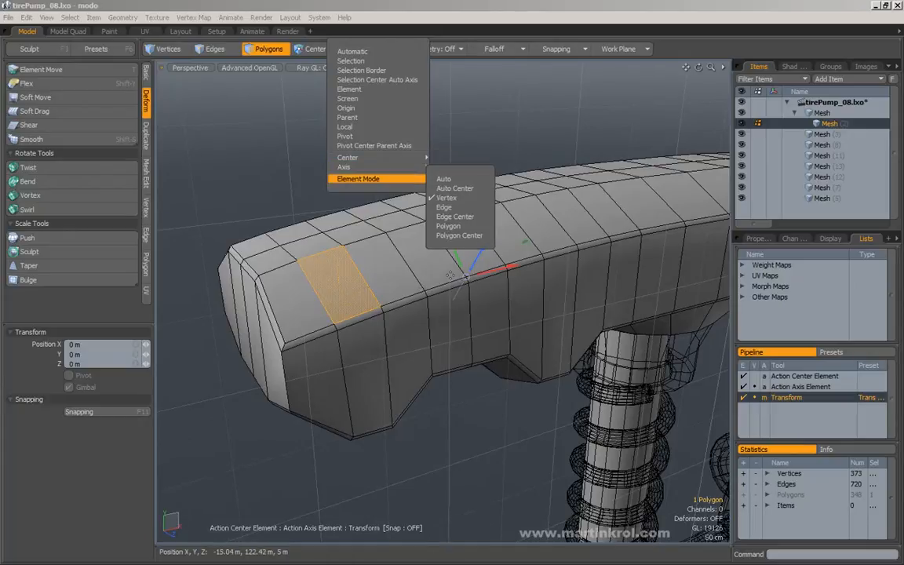
pyautogui.keyDown('alt'); pyautogui.moveTo(410, 275); pyautogui.dragTo(476, 273); pyautogui.keyUp('alt')
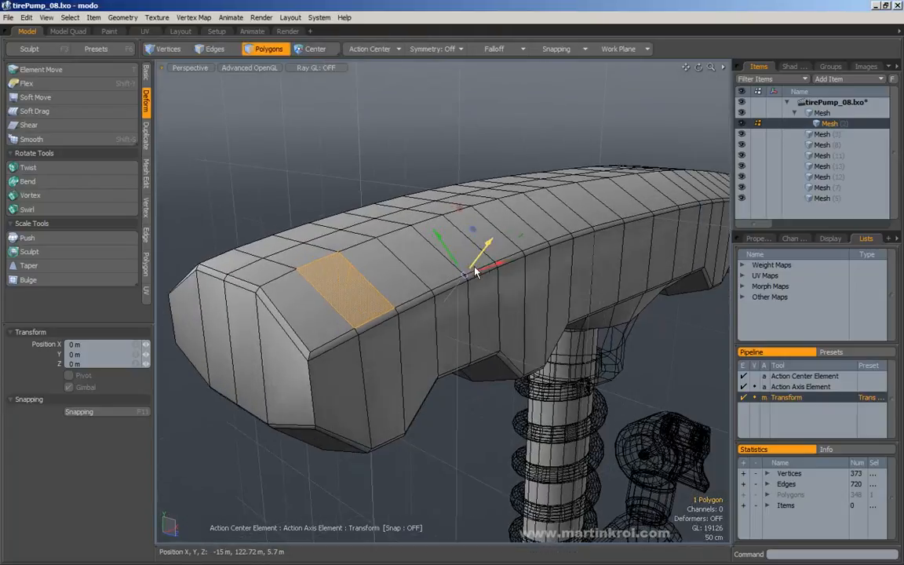
# Try the Selection action axis for the selected polygon and return to the Element action axis.
pyautogui.click(369, 49)
pyautogui.moveTo(354, 165)
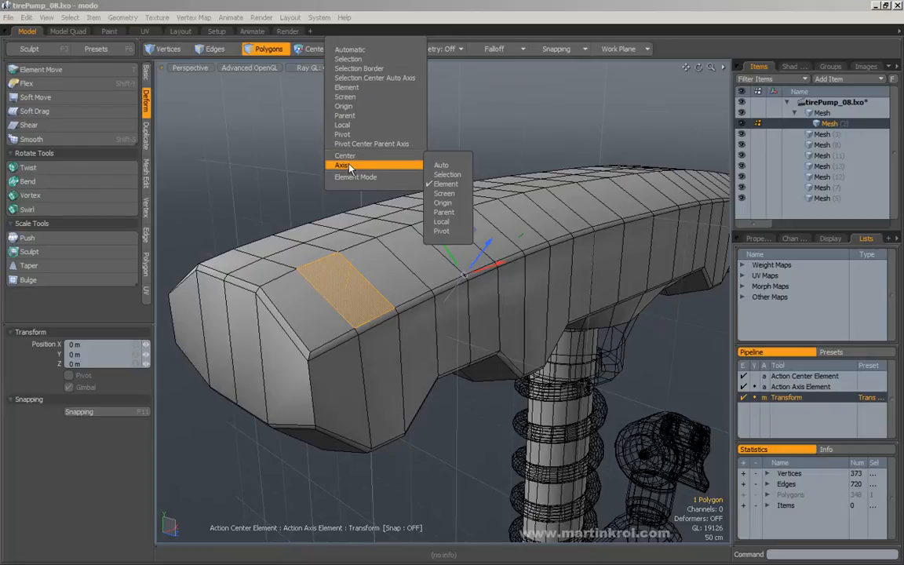
pyautogui.click(441, 184)
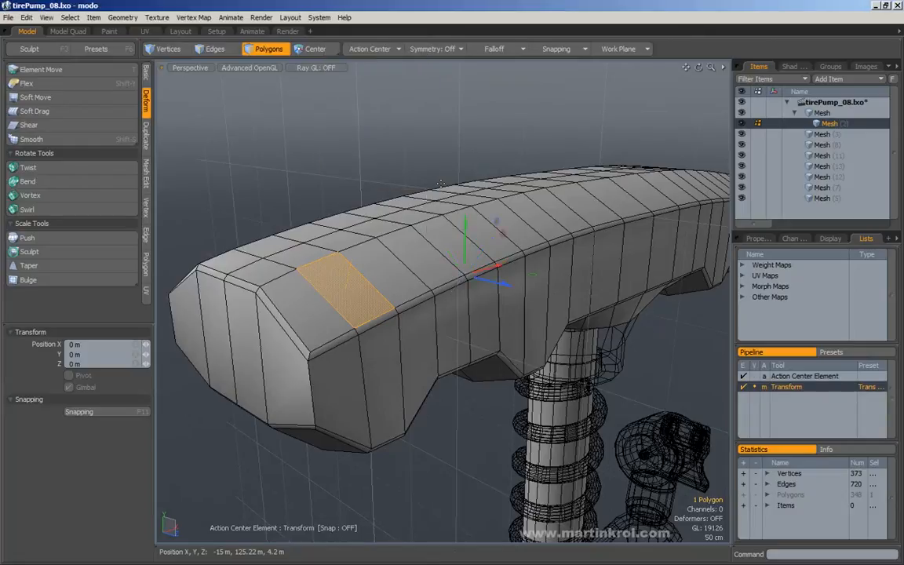
pyautogui.click(349, 48)
pyautogui.moveTo(372, 162)
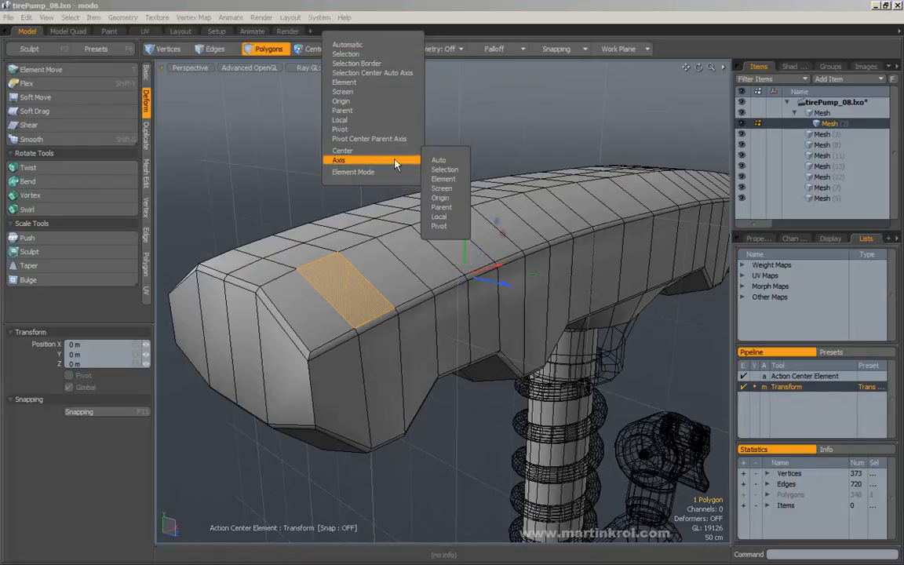
pyautogui.click(445, 170)
pyautogui.click(346, 47)
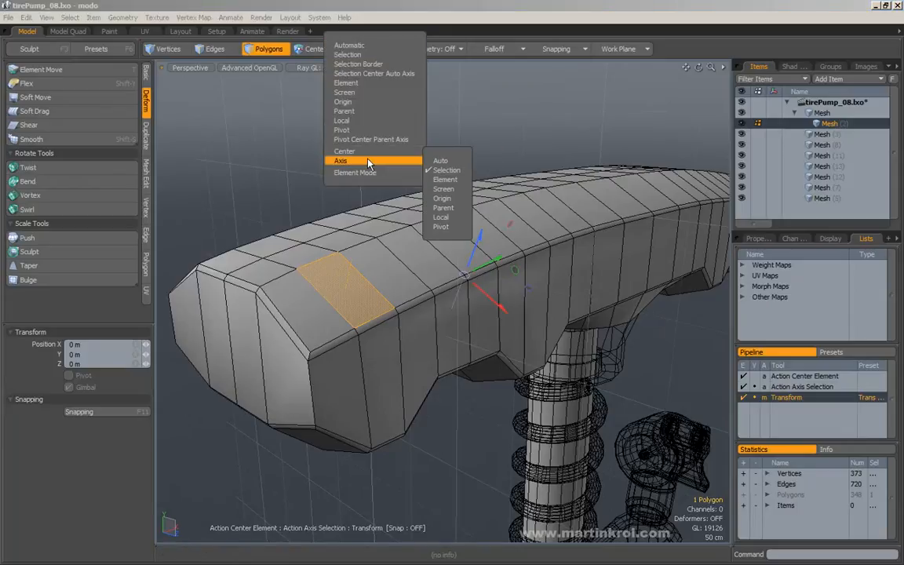
pyautogui.click(444, 188)
pyautogui.keyDown('alt'); pyautogui.moveTo(344, 189); pyautogui.dragTo(390, 255); pyautogui.keyUp('alt')
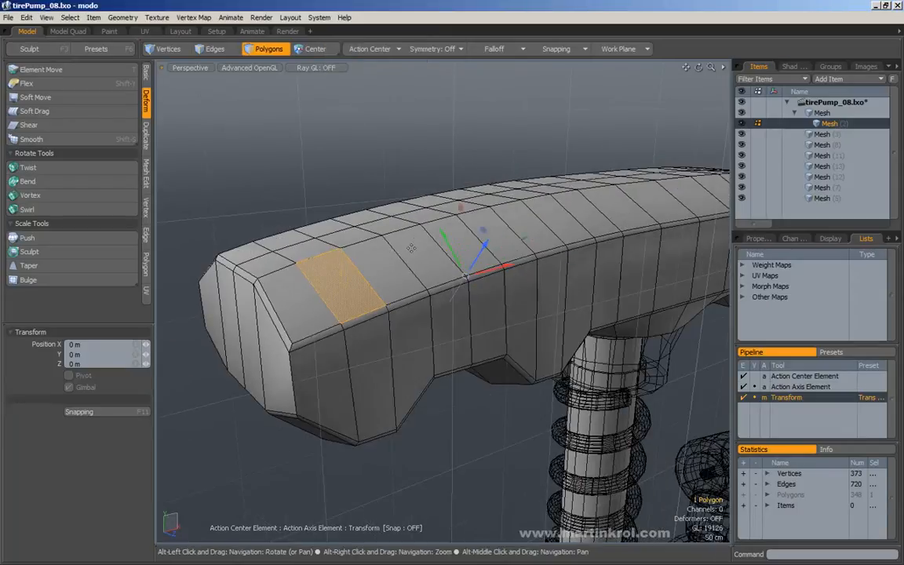
# Set the element mode to Auto and relocate the transform handle onto different edges and polygons beside the selected polygon.
pyautogui.click(375, 48)
pyautogui.moveTo(342, 171)
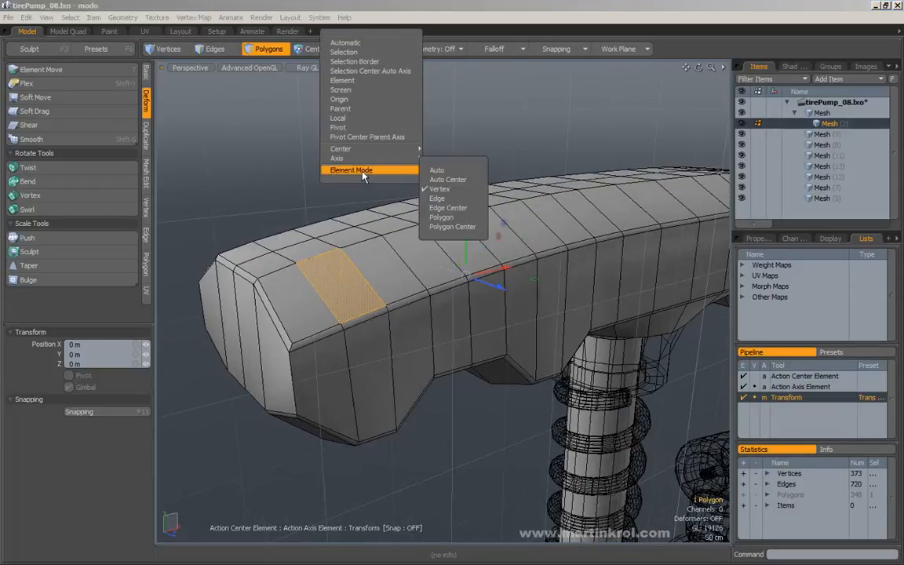
pyautogui.click(443, 172)
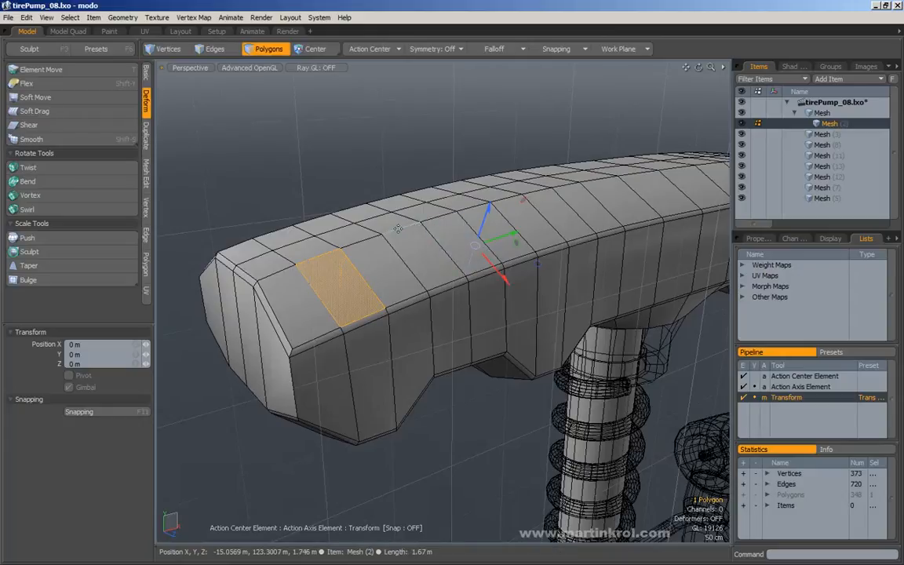
pyautogui.keyDown('alt'); pyautogui.moveTo(406, 269); pyautogui.dragTo(424, 222); pyautogui.keyUp('alt')
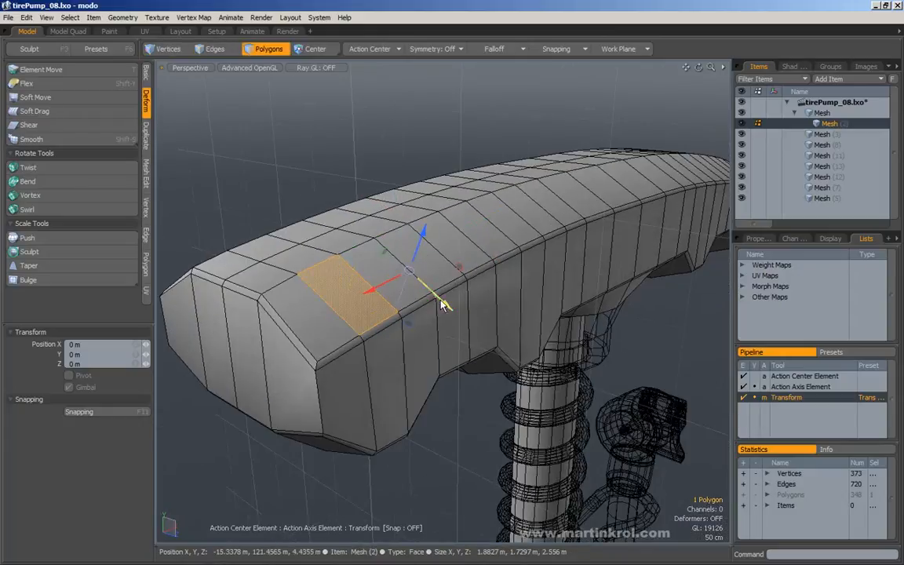
pyautogui.keyDown('alt'); pyautogui.moveTo(349, 259); pyautogui.dragTo(377, 199); pyautogui.keyUp('alt')
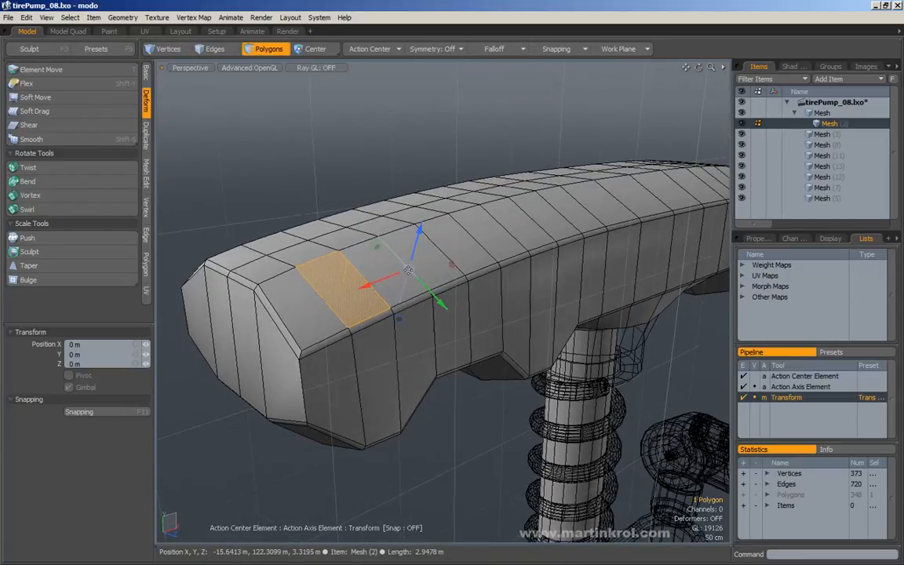
pyautogui.keyDown('alt'); pyautogui.moveTo(404, 264); pyautogui.dragTo(408, 298); pyautogui.keyUp('alt')
pyautogui.click(405, 295)
pyautogui.click(405, 314)
# Set the action center to Origin, keep the Element action axis, and bring the whole tire pump into view.
pyautogui.click(369, 48)
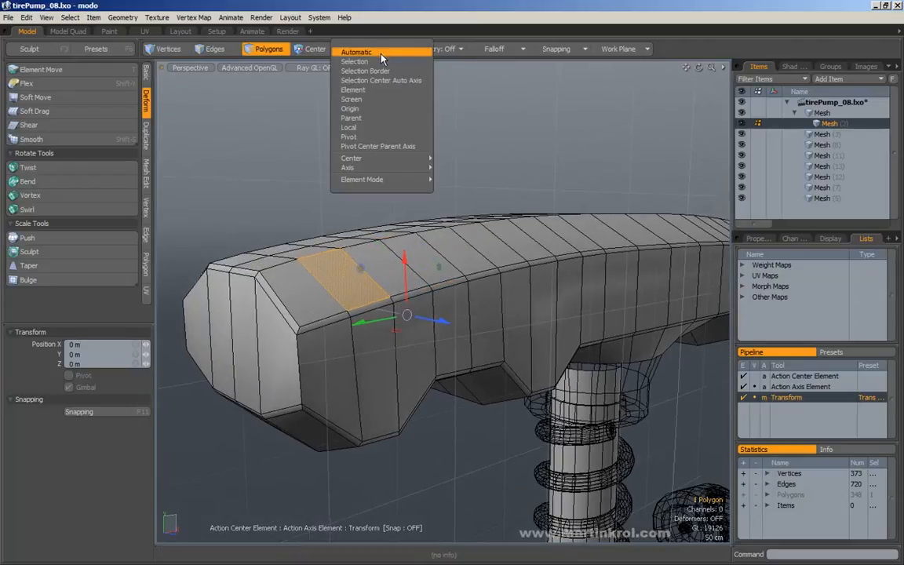
pyautogui.moveTo(354, 160)
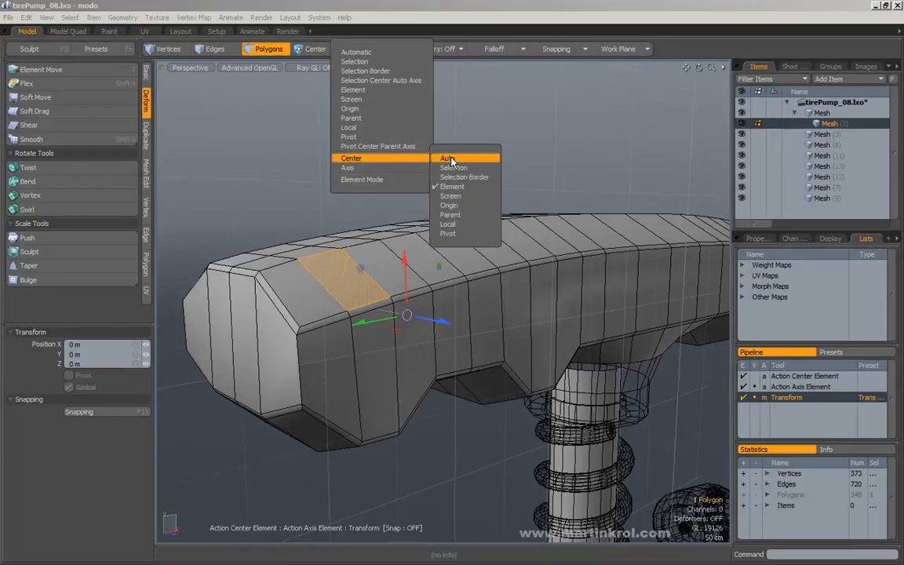
pyautogui.click(449, 208)
pyautogui.keyDown('alt'); pyautogui.moveTo(534, 185); pyautogui.dragTo(437, 188, button='right'); pyautogui.keyUp('alt')
pyautogui.keyDown('alt'); pyautogui.moveTo(545, 222); pyautogui.dragTo(491, 224, button='right'); pyautogui.keyUp('alt')
pyautogui.keyDown('alt'); pyautogui.moveTo(534, 228); pyautogui.dragTo(458, 146, button='middle'); pyautogui.keyUp('alt')
pyautogui.keyDown('alt'); pyautogui.moveTo(458, 145); pyautogui.dragTo(441, 221); pyautogui.keyUp('alt')
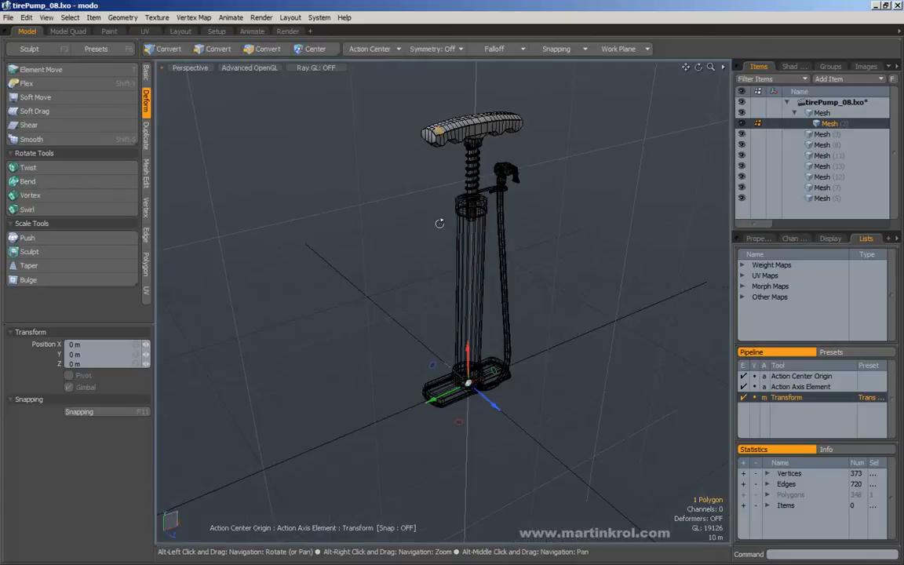
pyautogui.keyDown('alt'); pyautogui.moveTo(492, 340); pyautogui.dragTo(478, 360, button='middle'); pyautogui.keyUp('alt')
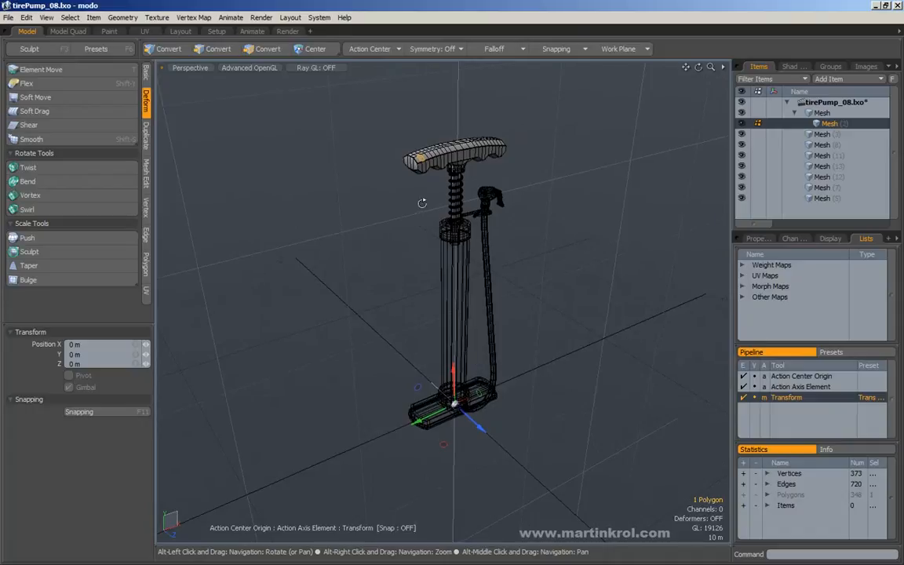
# Realign the transform axes at the origin by picking different elements on the pump's grip.
pyautogui.keyDown('alt'); pyautogui.moveTo(417, 155); pyautogui.dragTo(445, 142, button='right'); pyautogui.keyUp('alt')
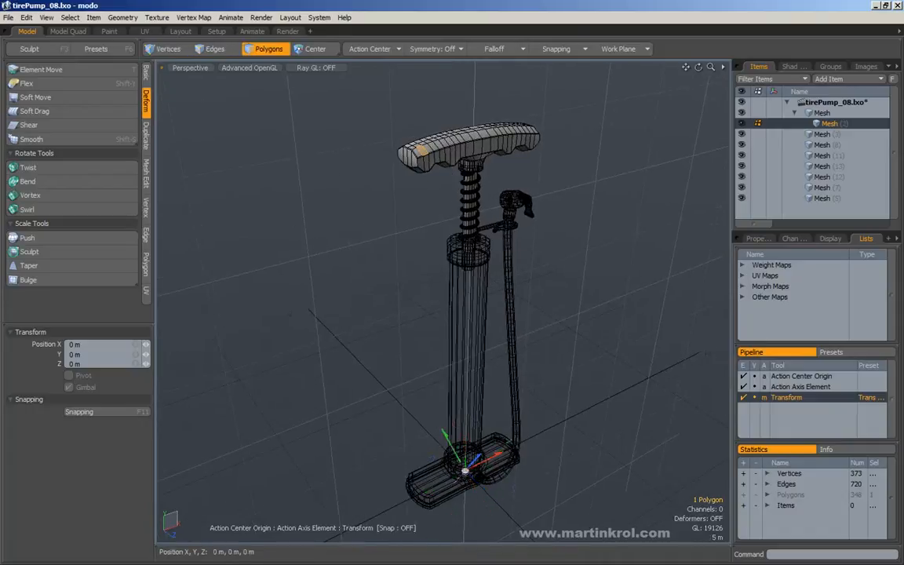
pyautogui.keyDown('alt'); pyautogui.moveTo(424, 137); pyautogui.dragTo(320, 173, button='right'); pyautogui.keyUp('alt')
pyautogui.keyDown('alt'); pyautogui.moveTo(472, 475); pyautogui.dragTo(487, 448); pyautogui.keyUp('alt')
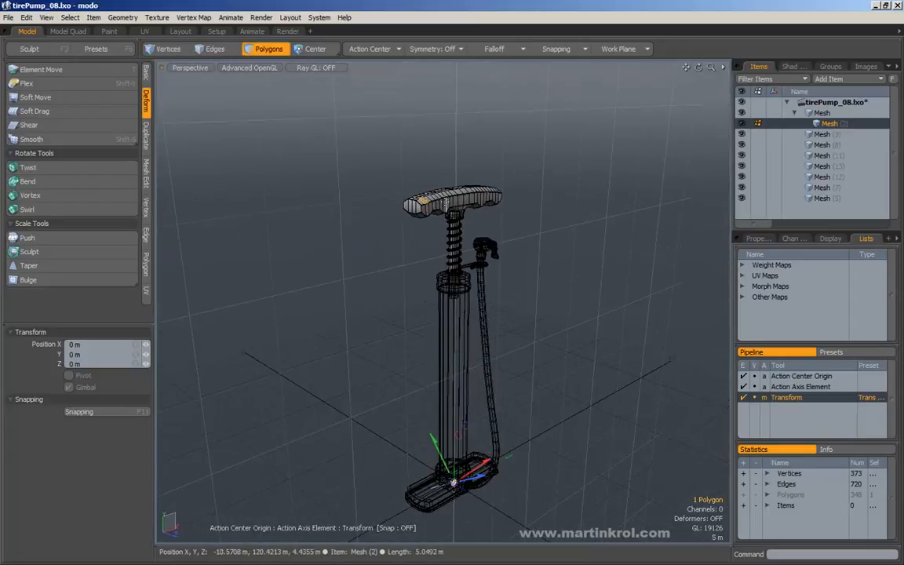
pyautogui.moveTo(490, 455)
pyautogui.keyDown('alt'); pyautogui.mouseDown()
pyautogui.moveTo(563, 367)
pyautogui.moveTo(496, 442)
pyautogui.mouseUp(); pyautogui.keyUp('alt')
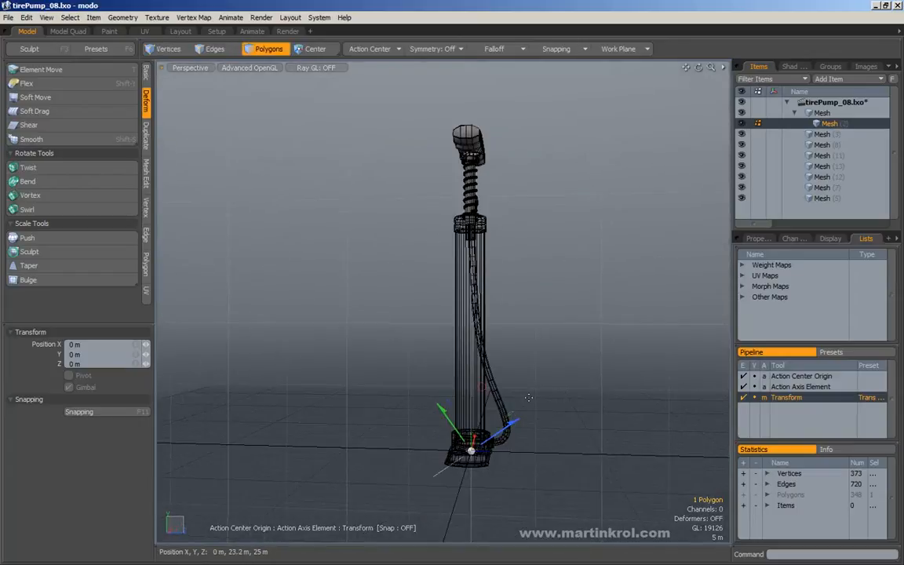
pyautogui.keyDown('alt'); pyautogui.moveTo(591, 349); pyautogui.dragTo(477, 216); pyautogui.keyUp('alt')
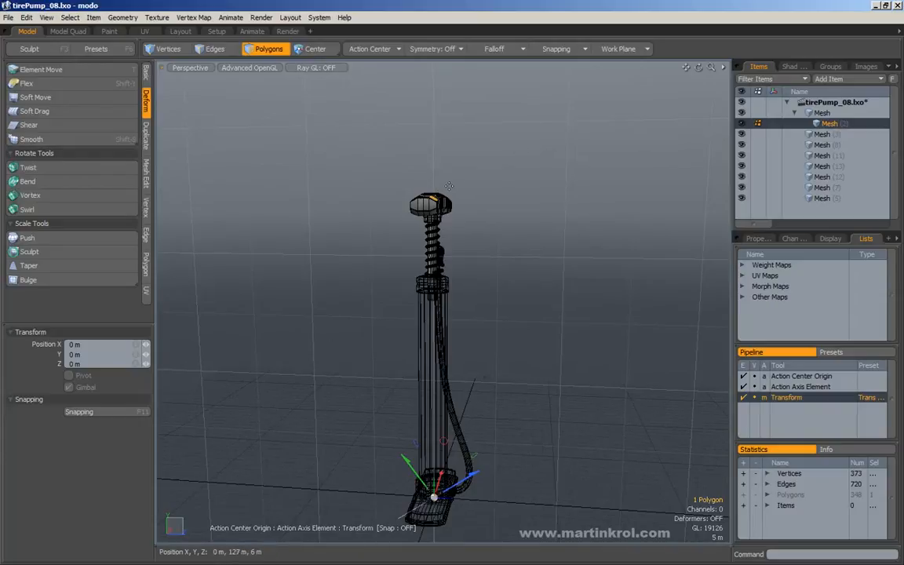
pyautogui.keyDown('alt'); pyautogui.moveTo(436, 197); pyautogui.dragTo(447, 502); pyautogui.keyUp('alt')
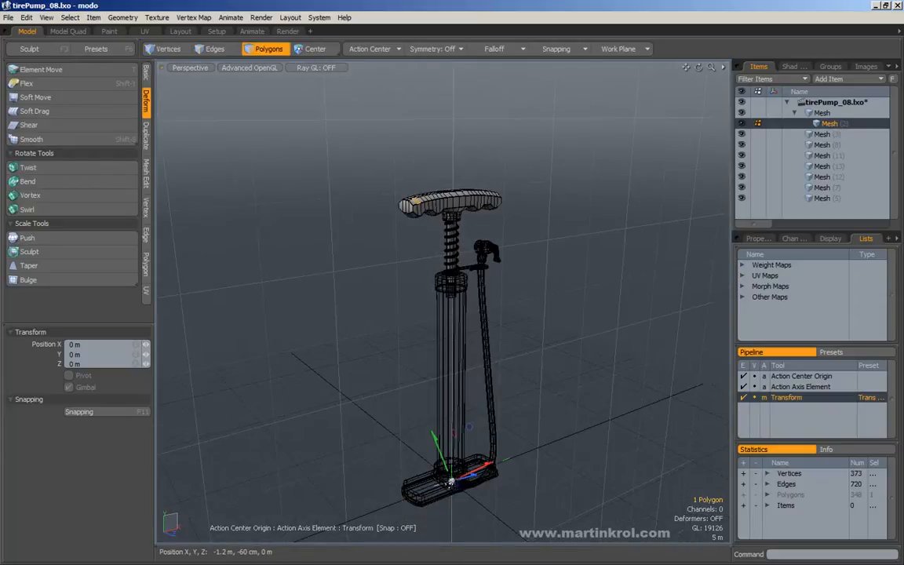
pyautogui.keyDown('alt'); pyautogui.moveTo(524, 397); pyautogui.dragTo(517, 386); pyautogui.keyUp('alt')
# Drop the Transform tool and deselect the polygon on the pump's grip.
pyautogui.keyDown('ctrl'); pyautogui.keyDown('alt'); pyautogui.moveTo(437, 207); pyautogui.dragTo(541, 282); pyautogui.keyUp('alt'); pyautogui.keyUp('ctrl')
pyautogui.keyDown('alt'); pyautogui.keyDown('shift'); pyautogui.moveTo(402, 196); pyautogui.dragTo(357, 302); pyautogui.keyUp('shift'); pyautogui.keyUp('alt')
pyautogui.press('q')
pyautogui.click(347, 134)
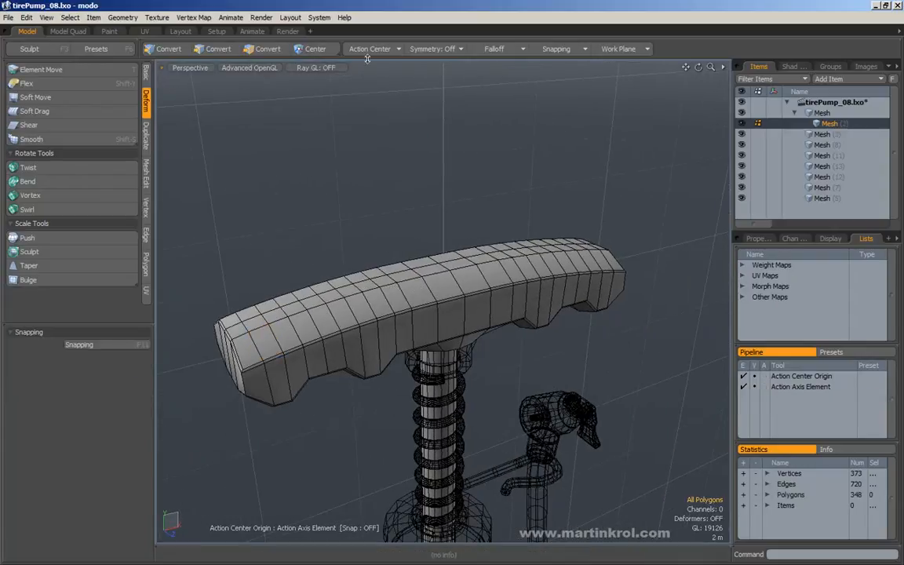